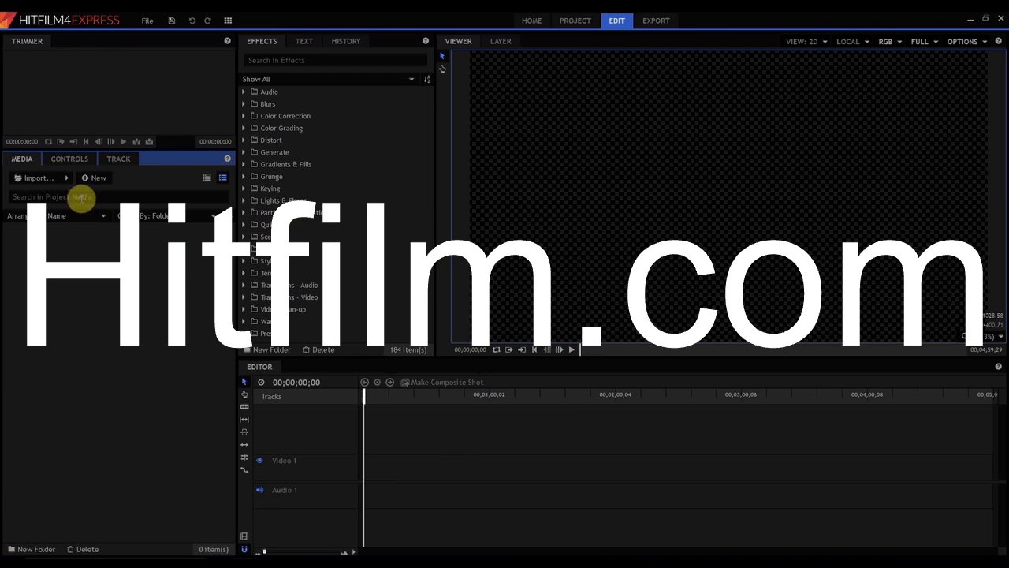
# Import the Cup of Water Footage video into the project media.
pyautogui.click(39, 175)
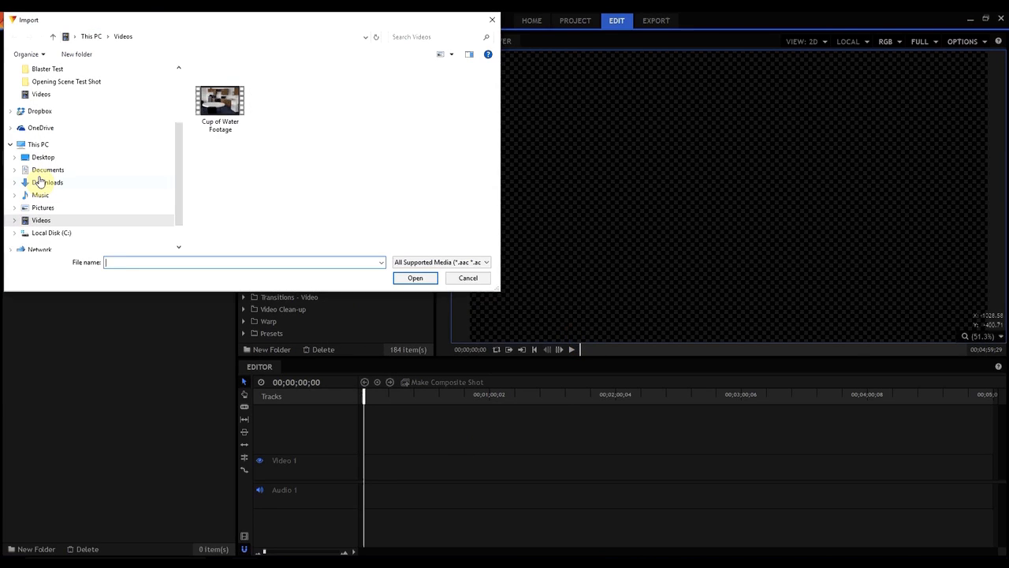
pyautogui.doubleClick(226, 108)
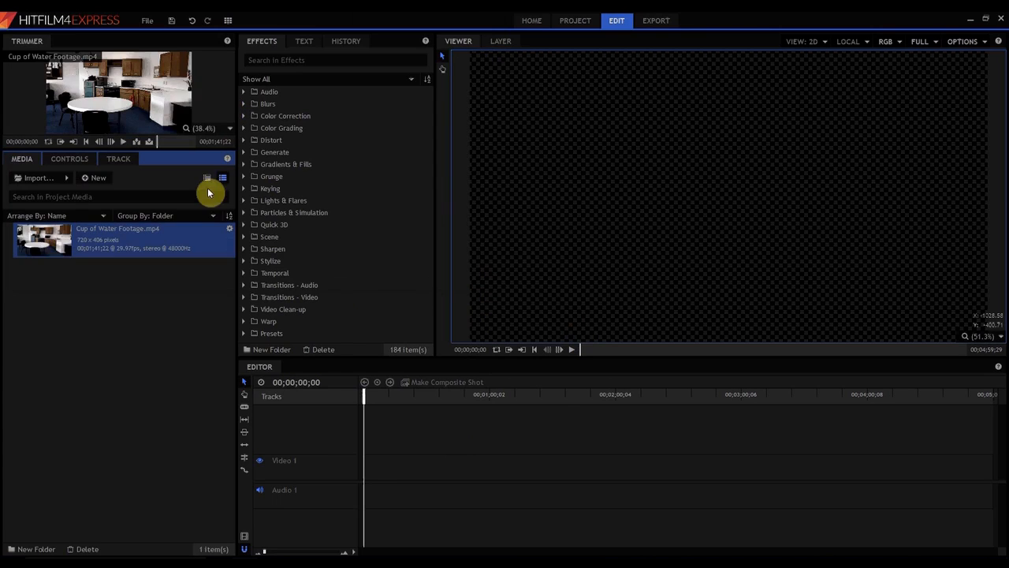
# Play through the Cup of Water footage enlarged in the Editing workspace, and return to the Classic workspace.
pyautogui.click(227, 22)
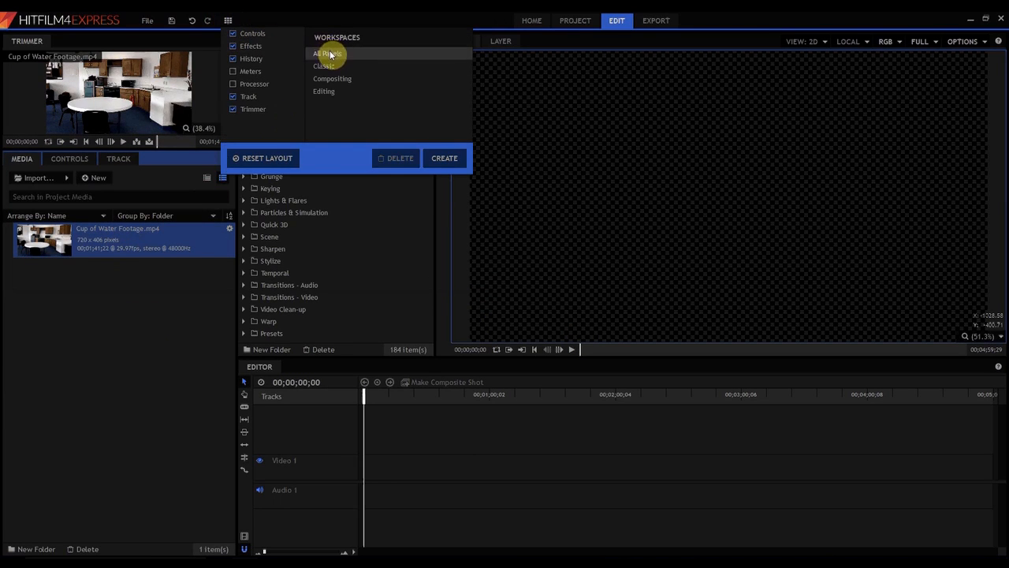
pyautogui.click(323, 92)
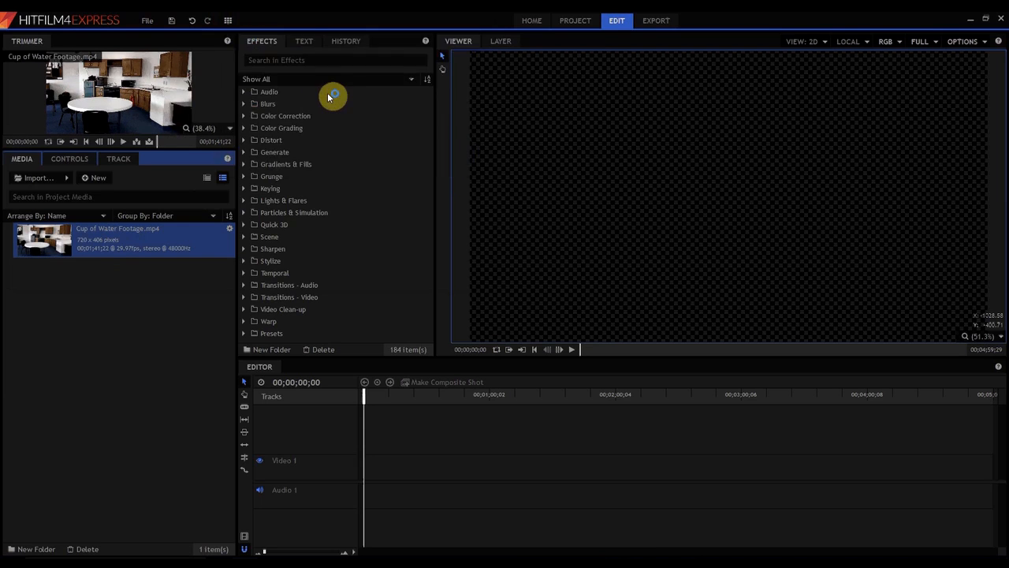
pyautogui.scroll(3, 264, 182)
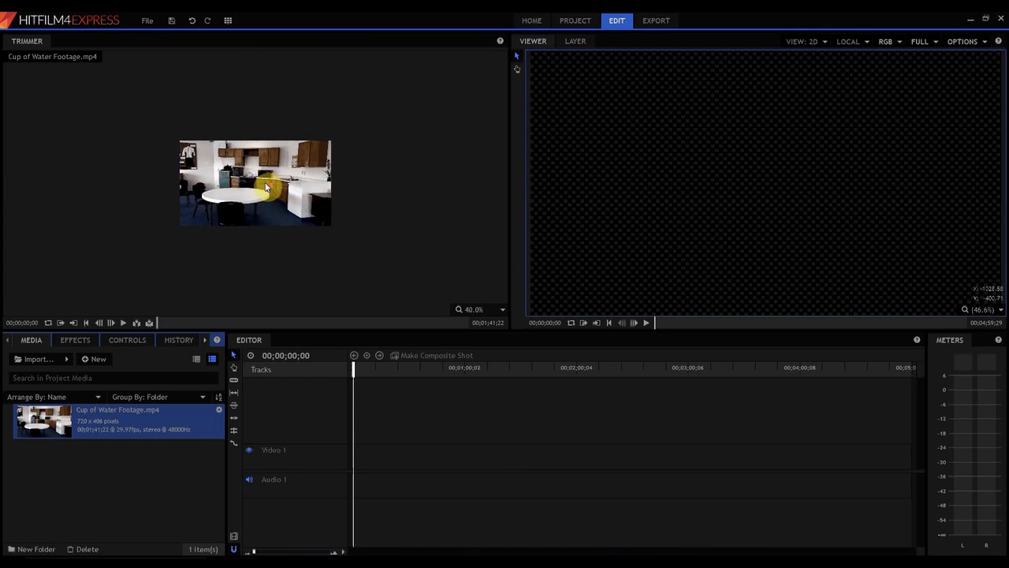
pyautogui.scroll(1, 264, 182)
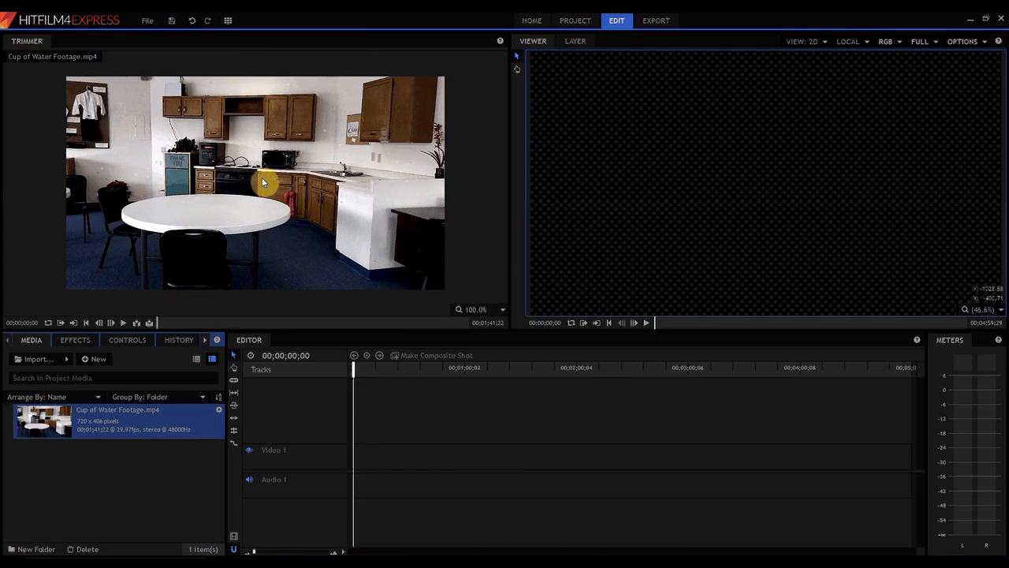
pyautogui.scroll(1, 263, 181)
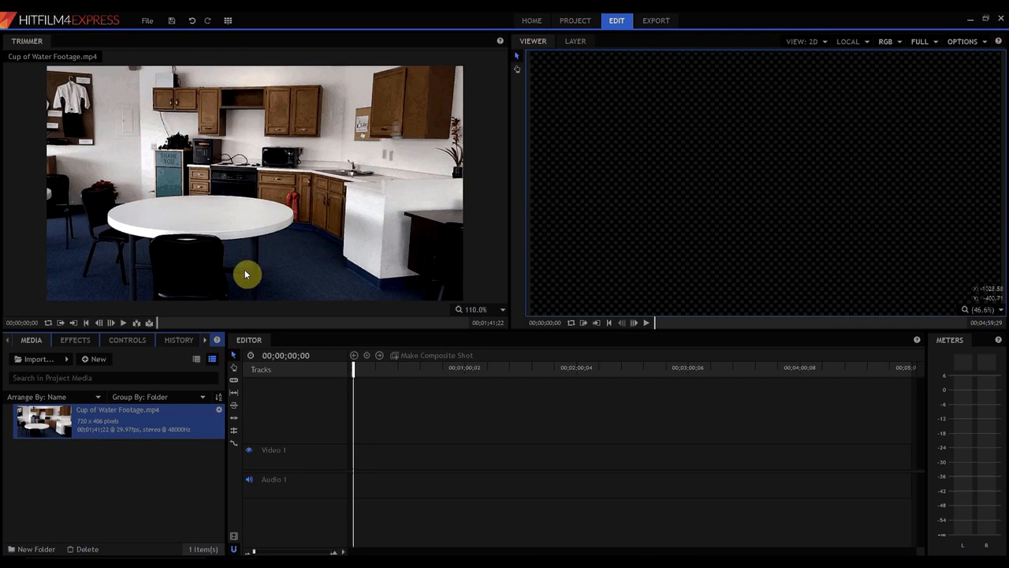
pyautogui.click(124, 323)
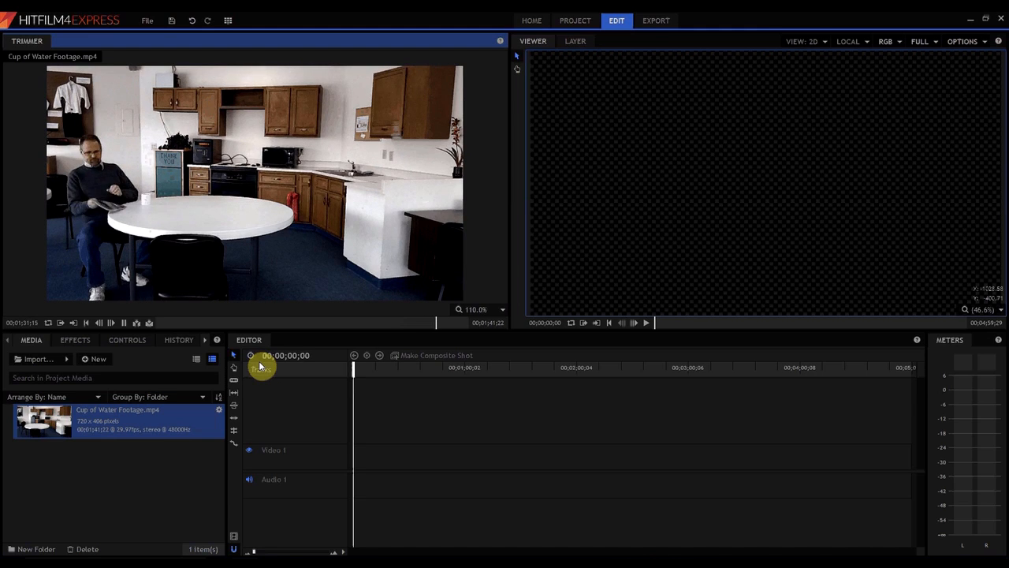
pyautogui.click(124, 324)
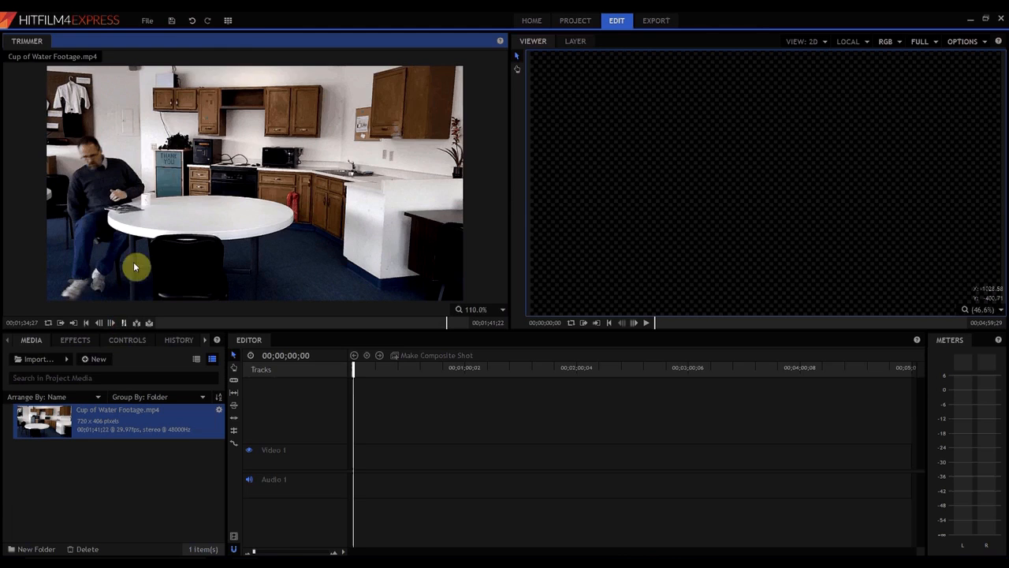
pyautogui.click(229, 22)
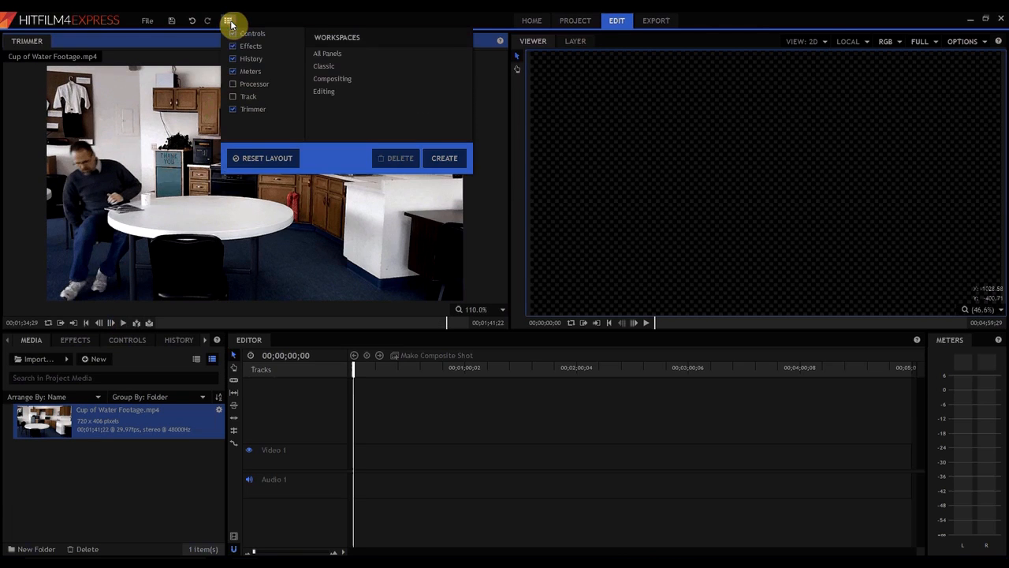
pyautogui.click(332, 68)
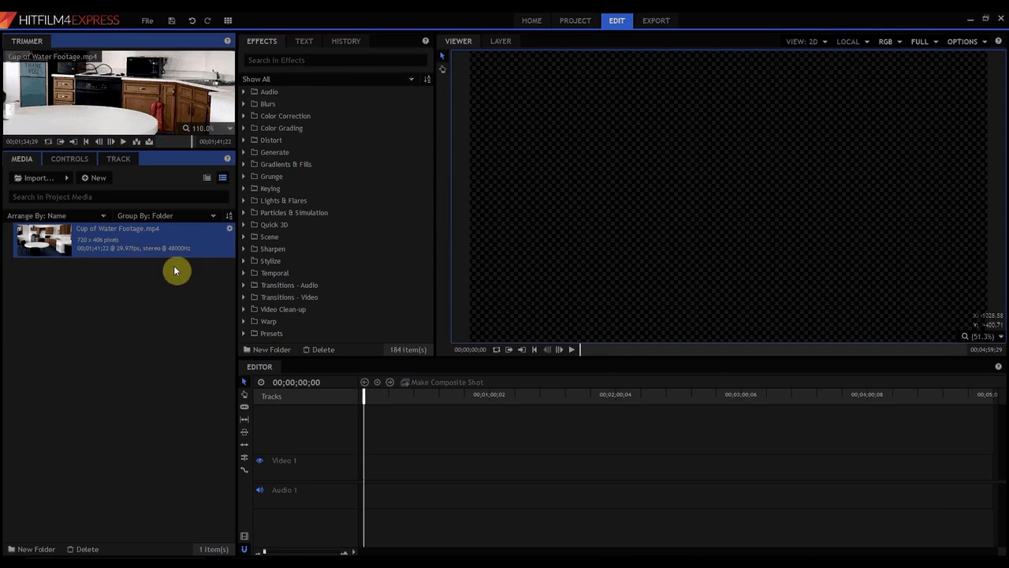
# Make a composite shot from the Cup of Water footage, keeping its default name and properties.
pyautogui.rightClick(55, 241)
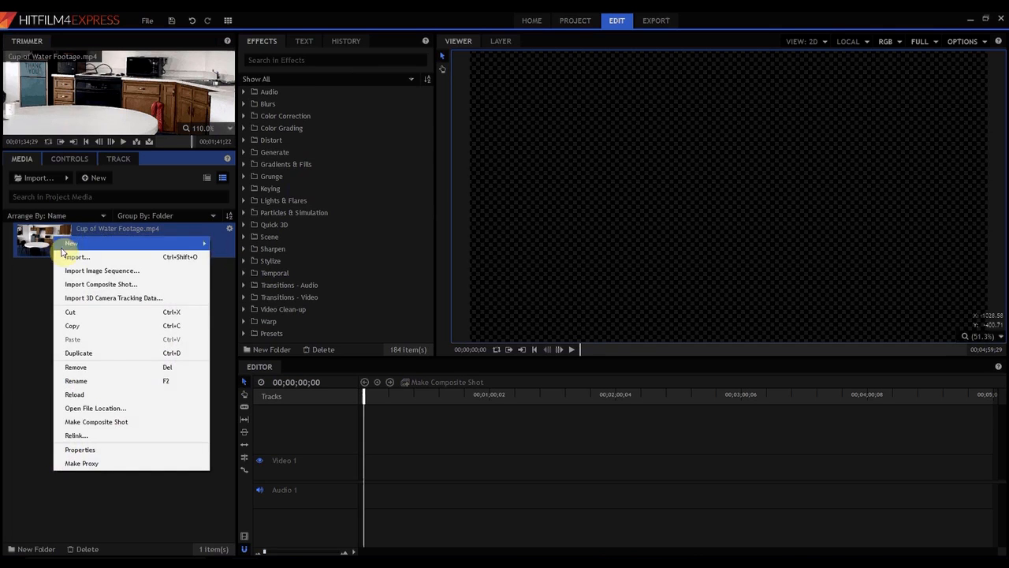
pyautogui.click(79, 422)
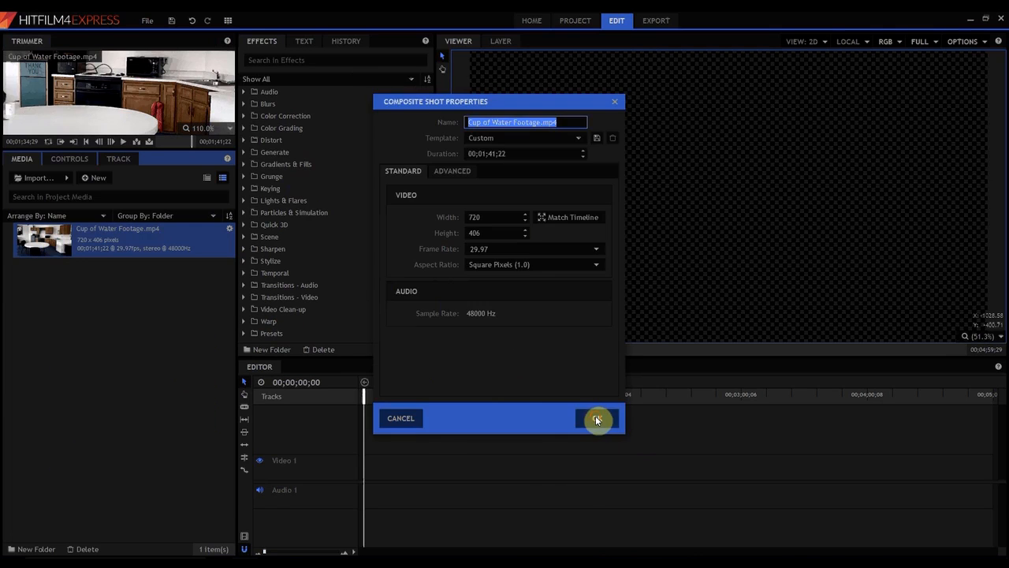
pyautogui.click(596, 418)
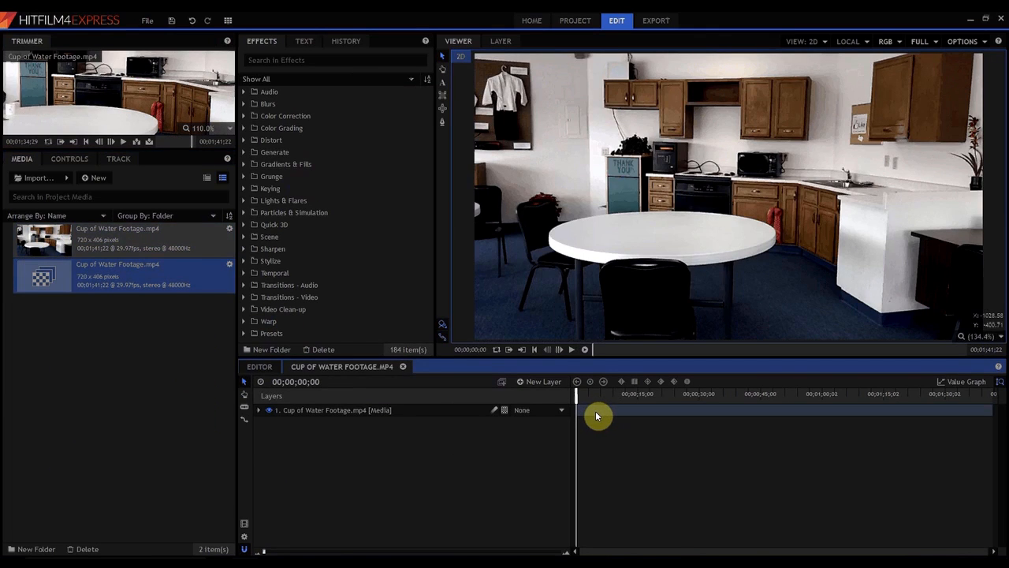
# Cut the footage layer's opening before 00;00;07;13 and move the remaining clip to the start of the timeline.
pyautogui.moveTo(577, 394); pyautogui.dragTo(597, 410)
pyautogui.rightClick(589, 411)
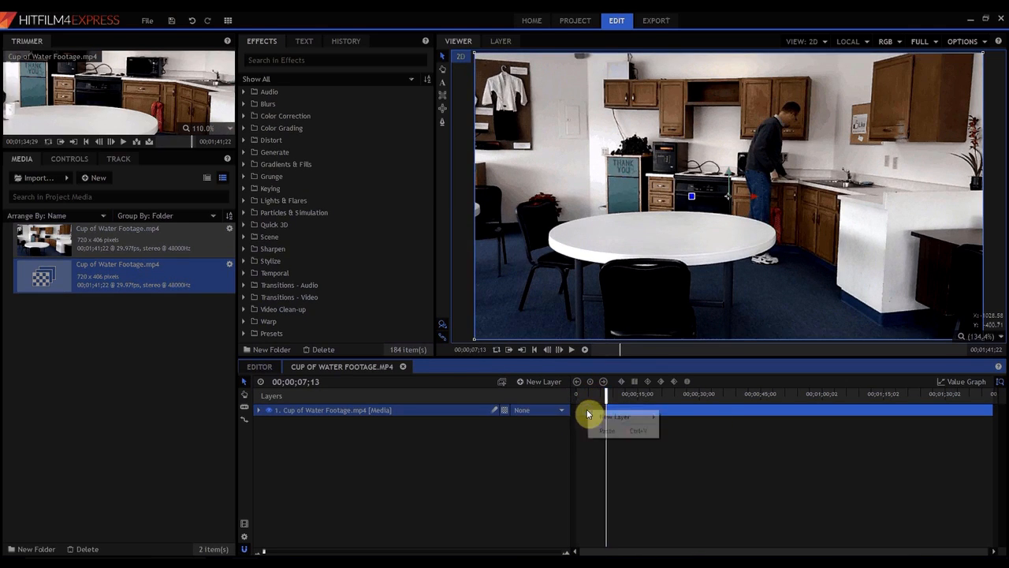
pyautogui.rightClick(580, 410)
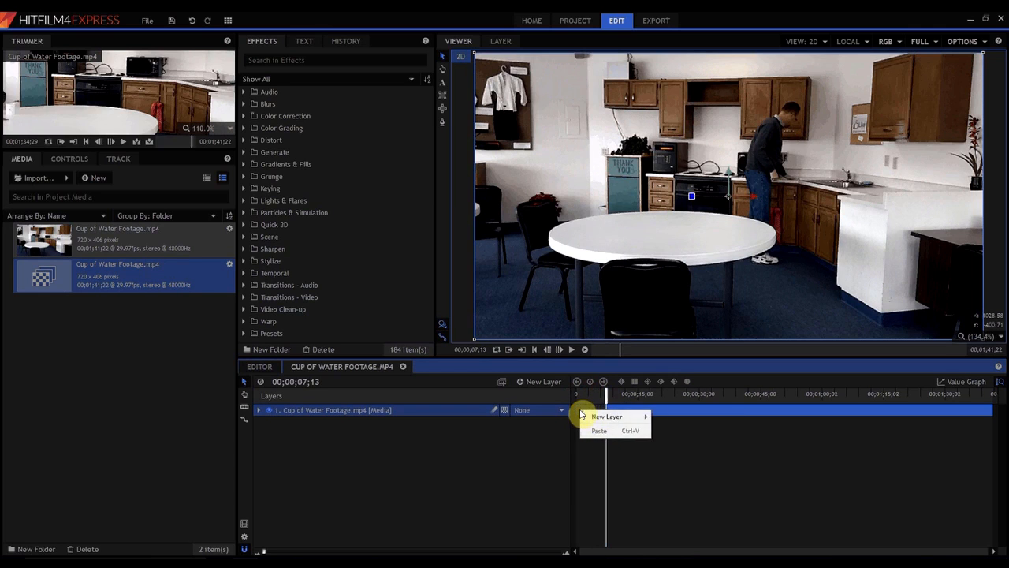
pyautogui.moveTo(615, 414)
# Slice the footage layer at 00;00;25;00.
pyautogui.click(668, 407)
pyautogui.moveTo(675, 411)
pyautogui.mouseDown()
pyautogui.moveTo(608, 395)
pyautogui.moveTo(678, 399)
pyautogui.mouseUp()
pyautogui.rightClick(678, 413)
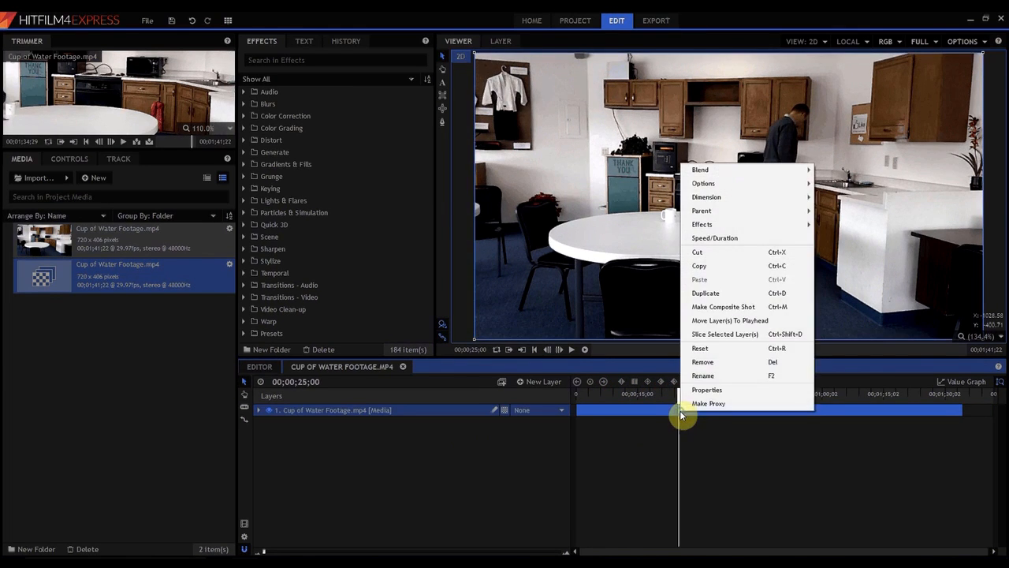
pyautogui.click(724, 334)
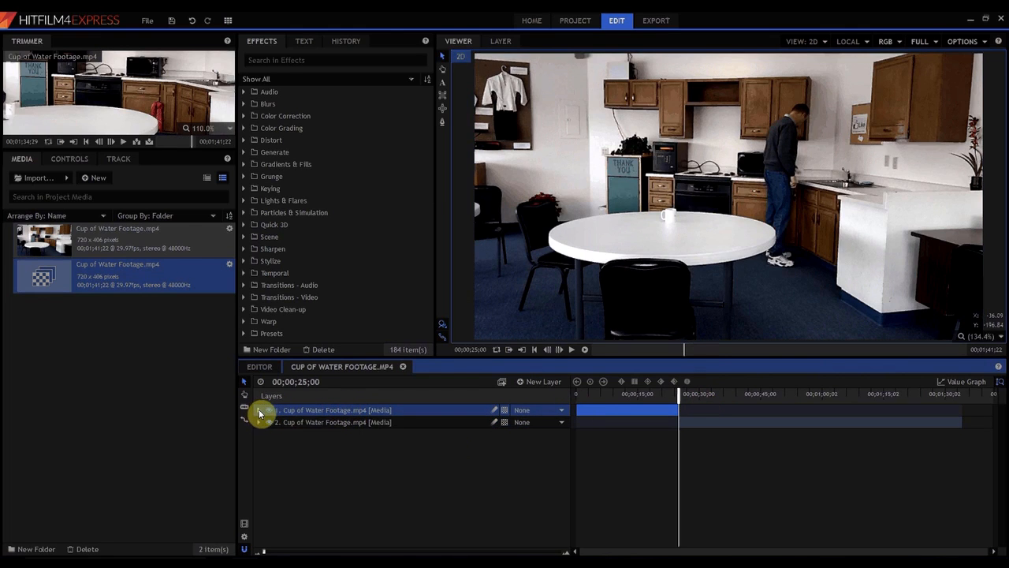
# Lower the upper footage layer's opacity to about 49% in its transform properties.
pyautogui.click(260, 410)
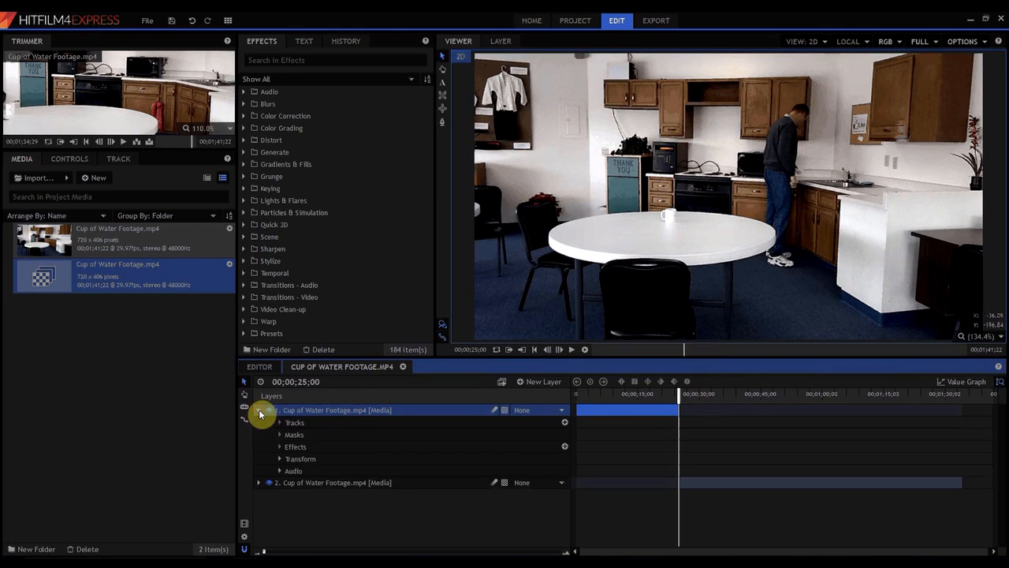
pyautogui.click(279, 458)
pyautogui.moveTo(558, 473); pyautogui.dragTo(555, 470)
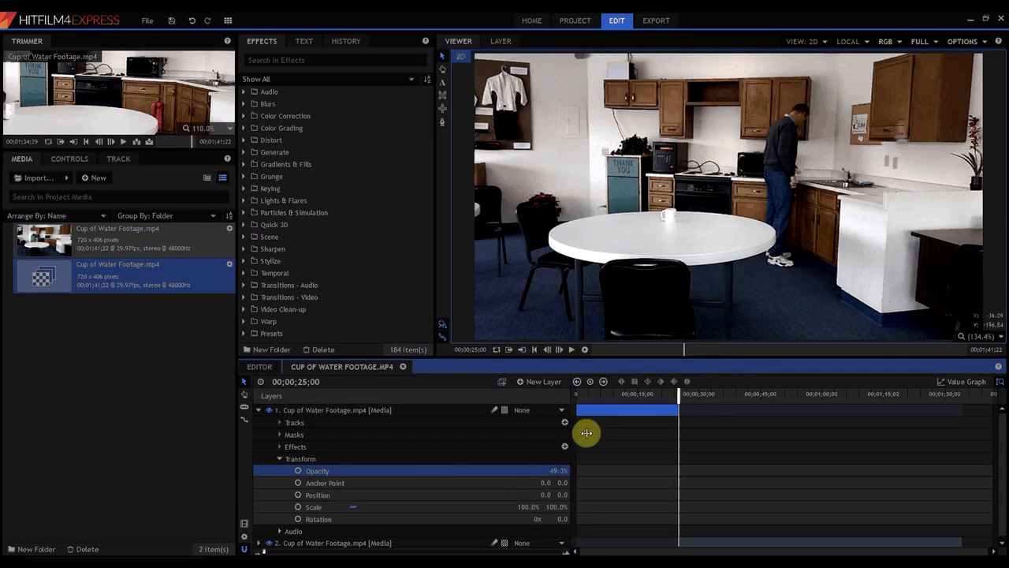
pyautogui.click(260, 410)
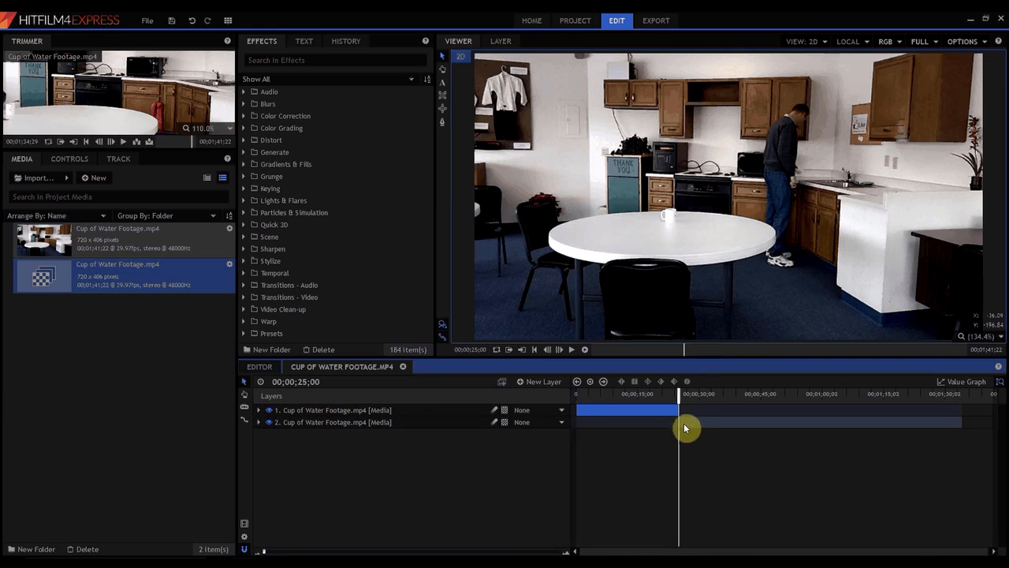
# Slide the lower layer earlier so it overlaps the upper one at 00;00;16;28, and trim its end to the upper layer's end.
pyautogui.click(676, 395)
pyautogui.moveTo(664, 395)
pyautogui.mouseDown()
pyautogui.moveTo(636, 396)
pyautogui.moveTo(648, 406)
pyautogui.mouseUp()
pyautogui.moveTo(804, 424); pyautogui.dragTo(593, 433)
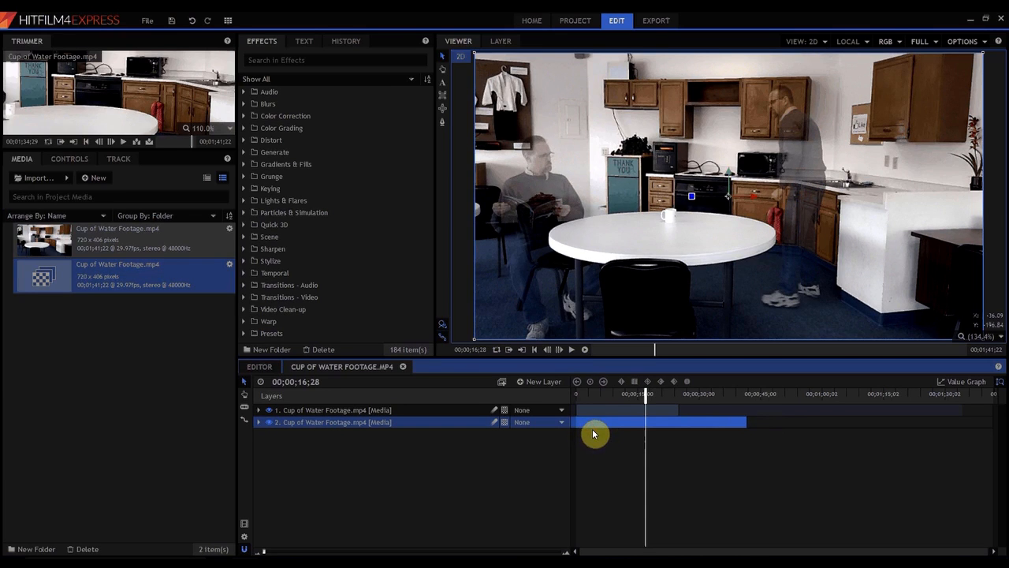
pyautogui.moveTo(685, 427); pyautogui.dragTo(678, 424)
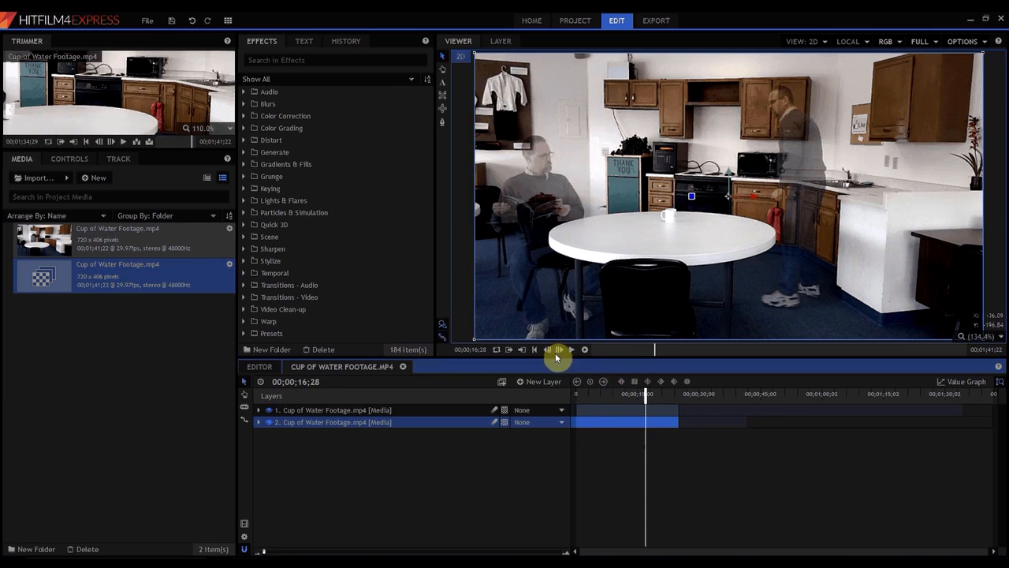
# Slice the lower layer at 00;00;00;00 and delete the piece extending before the start of the timeline.
pyautogui.click(535, 349)
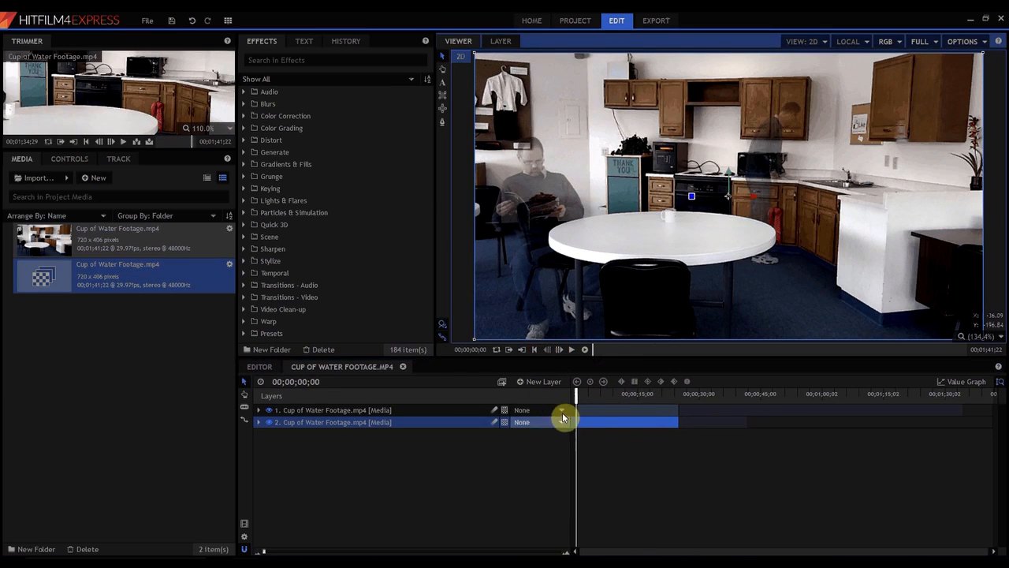
pyautogui.rightClick(578, 424)
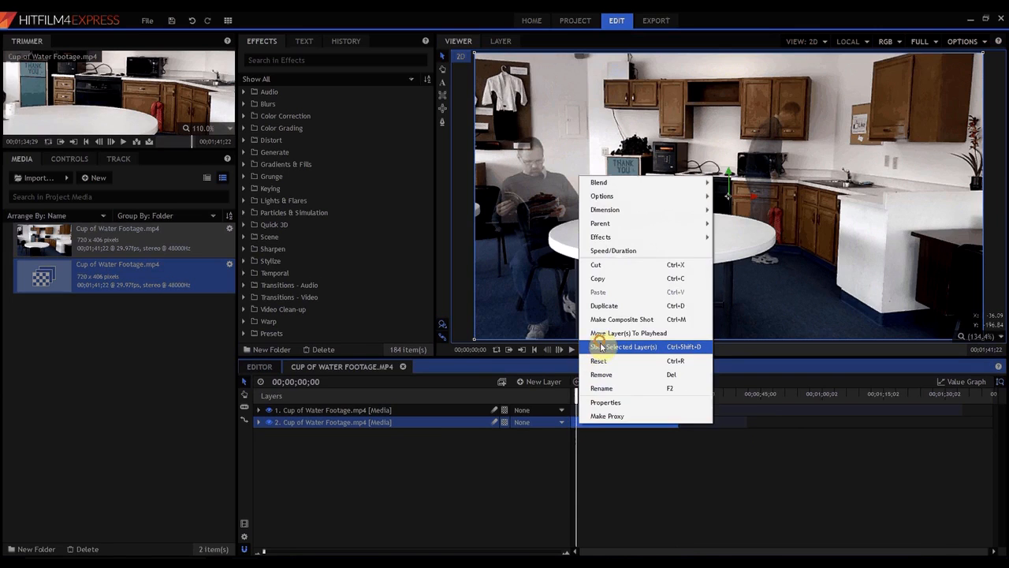
pyautogui.click(601, 347)
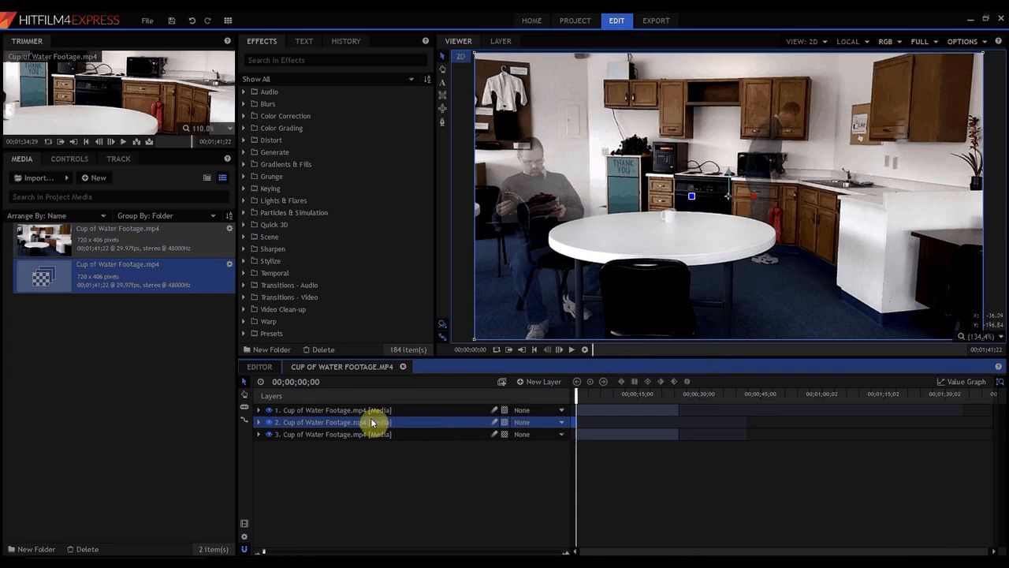
pyautogui.press('Delete')
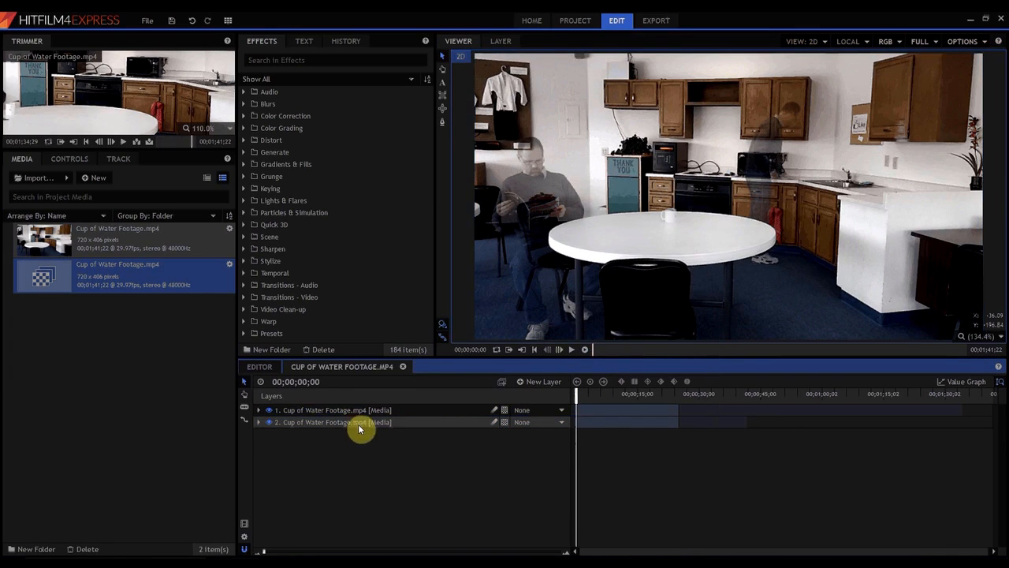
# Play back the overlapping layers and shift the lower layer about 1.2 seconds earlier to adjust the timing.
pyautogui.click(580, 353)
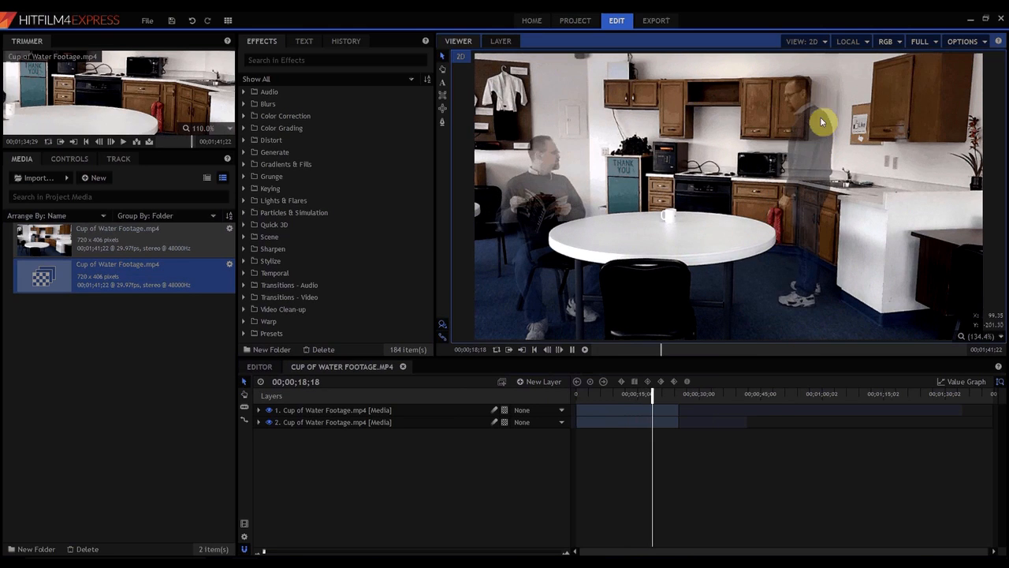
pyautogui.click(573, 351)
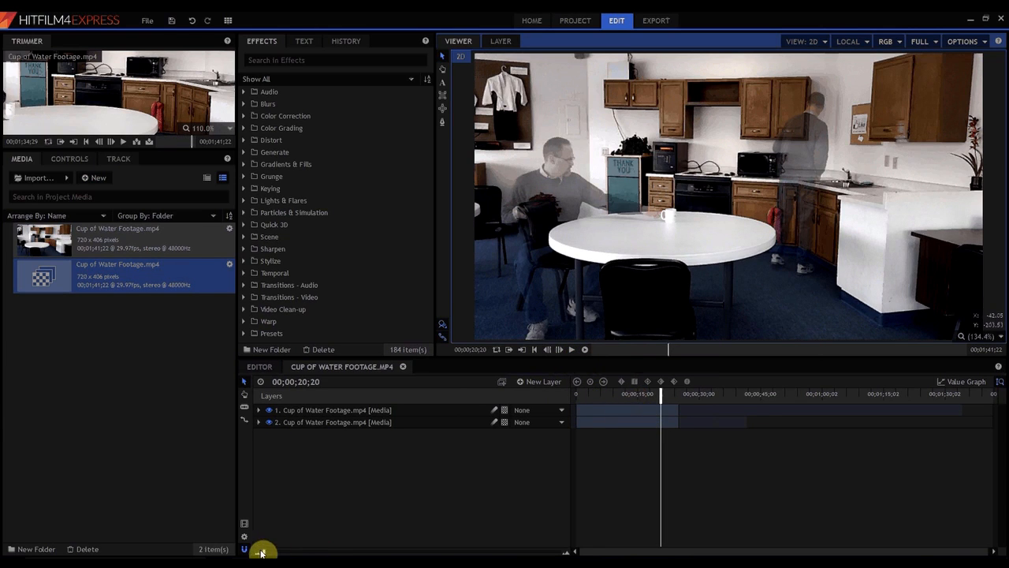
pyautogui.moveTo(265, 552); pyautogui.dragTo(288, 550)
pyautogui.moveTo(706, 426); pyautogui.dragTo(682, 429)
# Replay the overlapping layers from 00;00;14;06 to check the timing of the two actions.
pyautogui.click(659, 396)
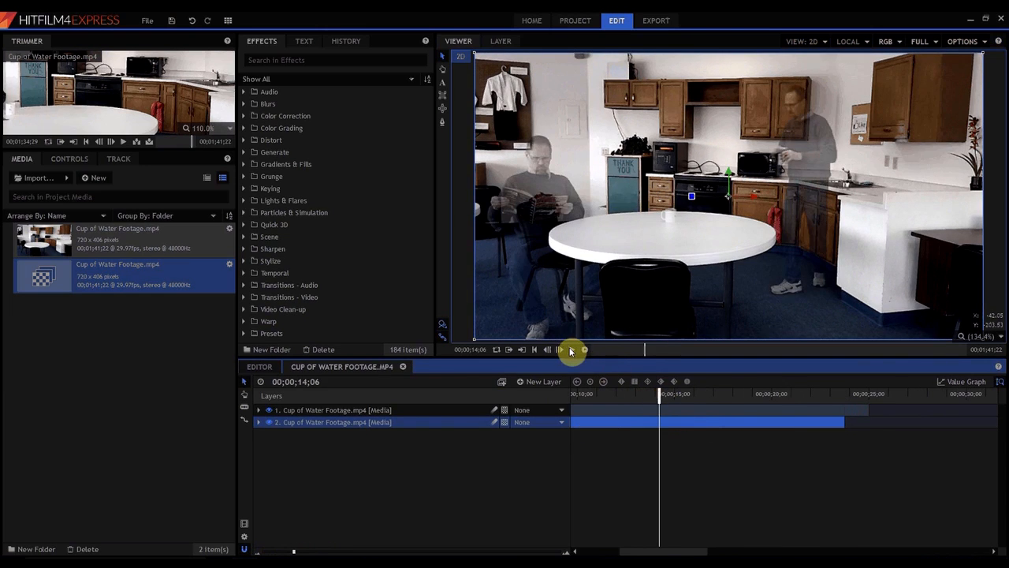
pyautogui.click(571, 350)
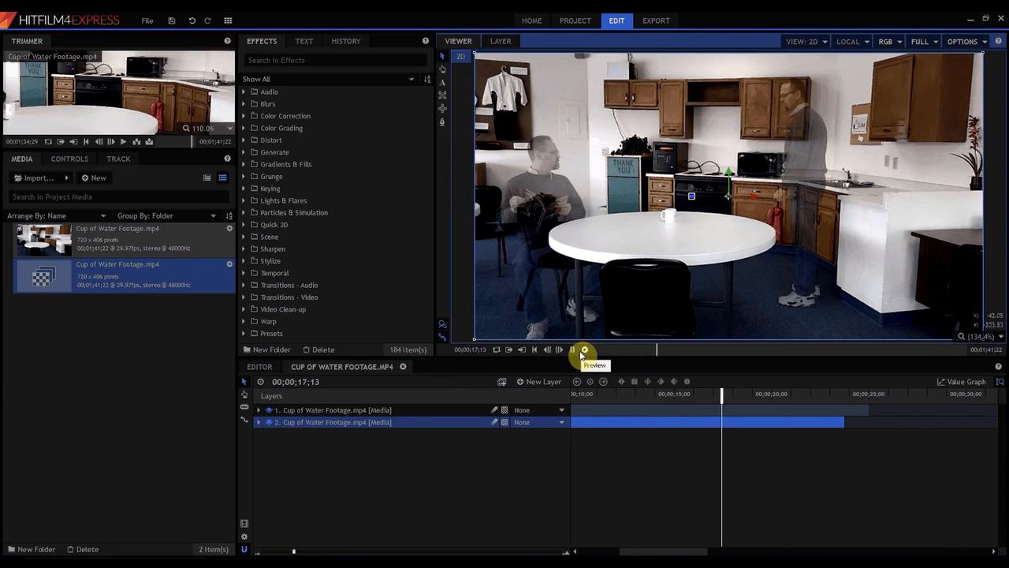
pyautogui.click(573, 351)
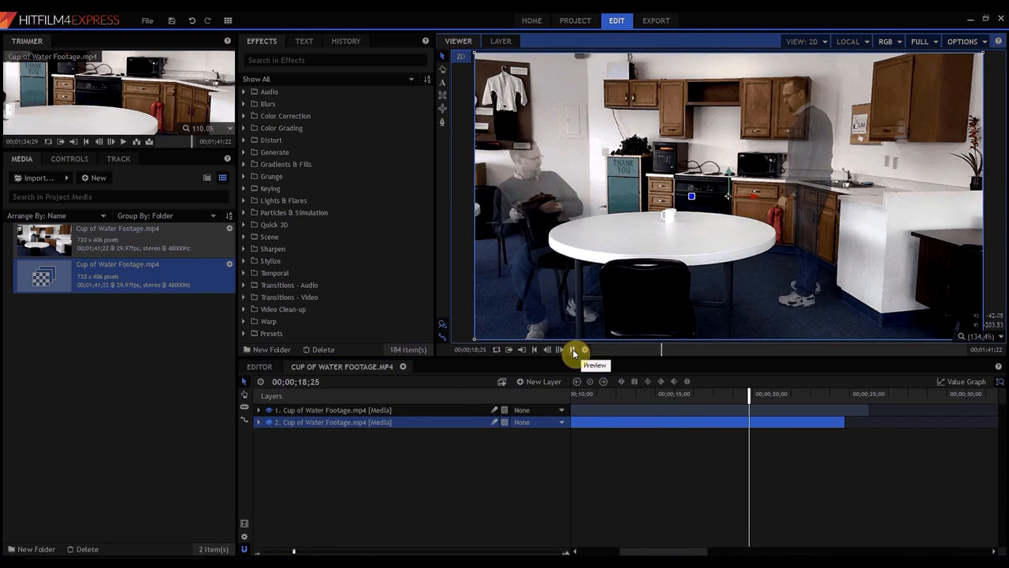
# Extend the end of the lower layer to line up with the end of the upper layer.
pyautogui.click(795, 426)
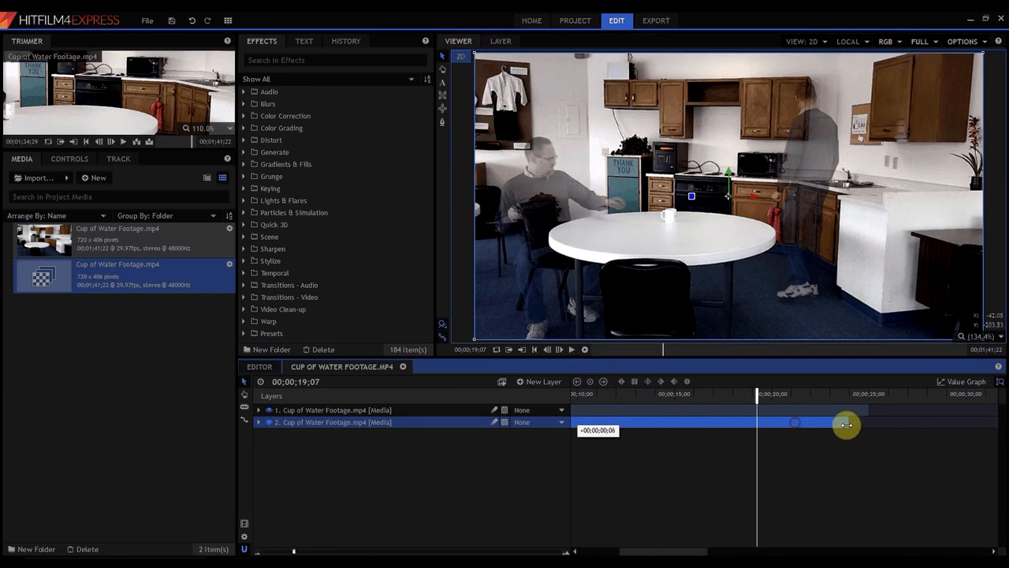
pyautogui.moveTo(847, 426); pyautogui.dragTo(868, 425)
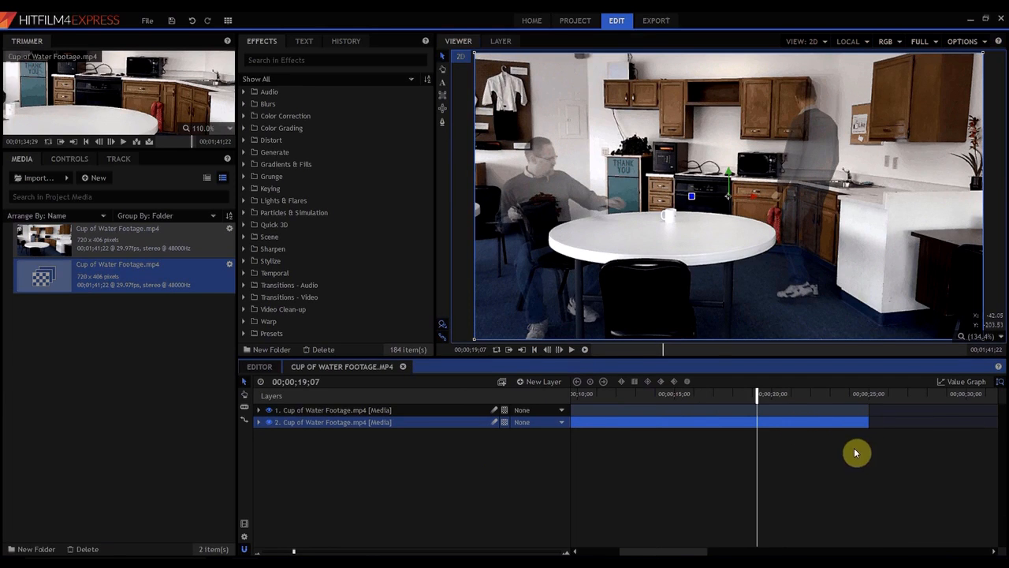
pyautogui.click(762, 394)
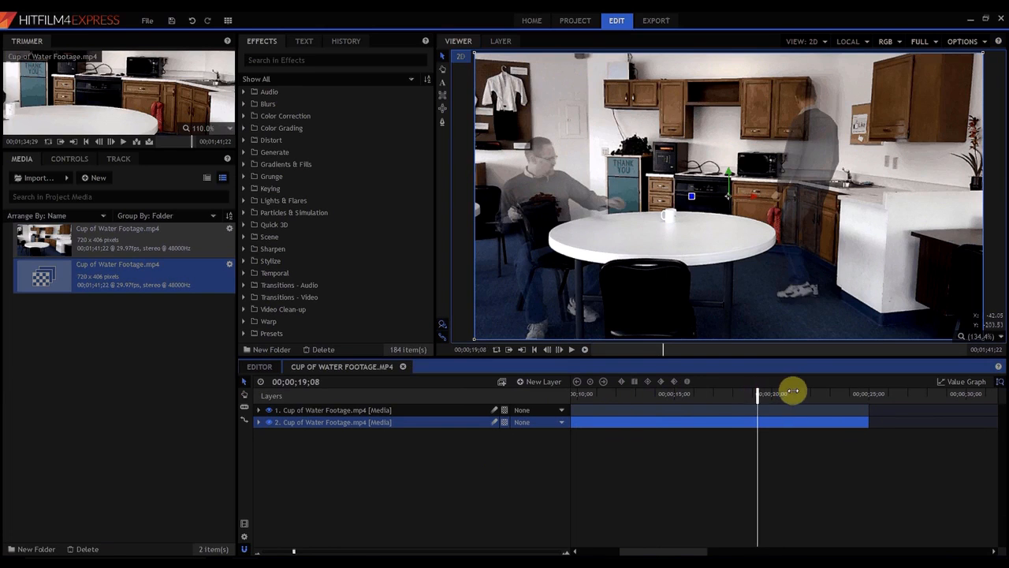
# At 00;00;14;00, draw a closed freehand mask on the upper layer around the frame's right half, with its inner edge right of the cup.
pyautogui.moveTo(862, 391); pyautogui.dragTo(656, 393)
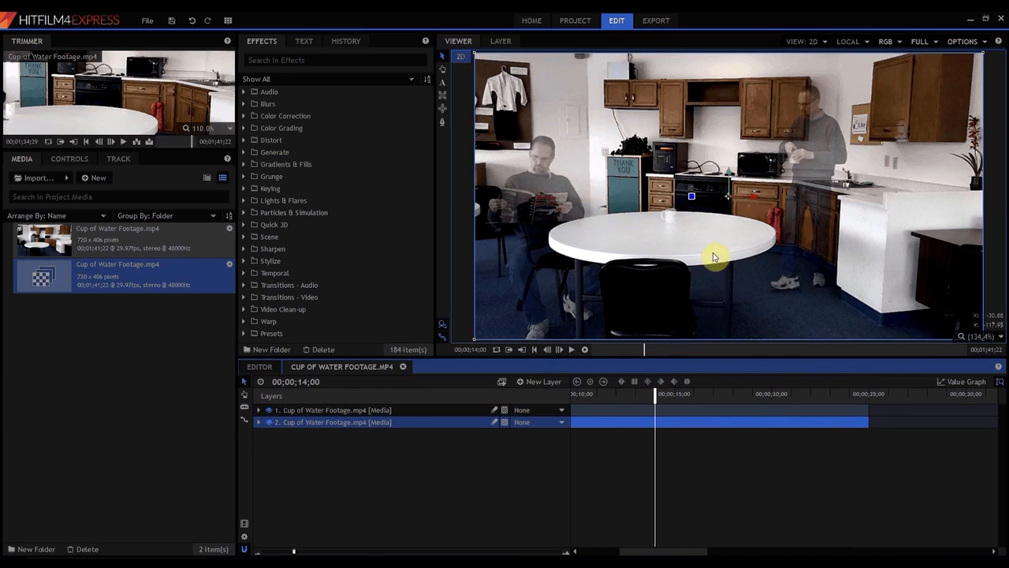
pyautogui.scroll(-1, 730, 220)
pyautogui.scroll(-1, 730, 220)
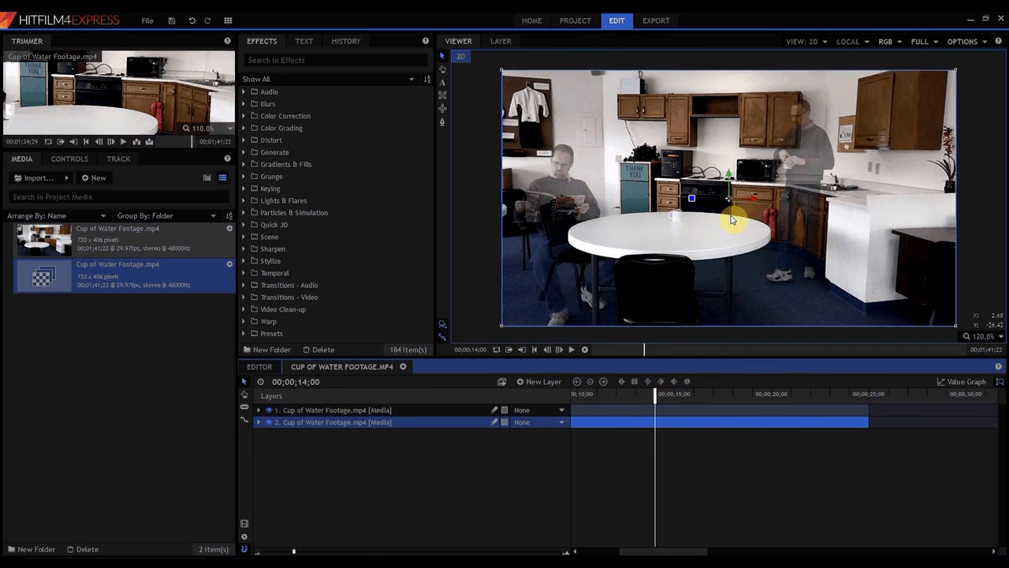
pyautogui.scroll(-1, 730, 220)
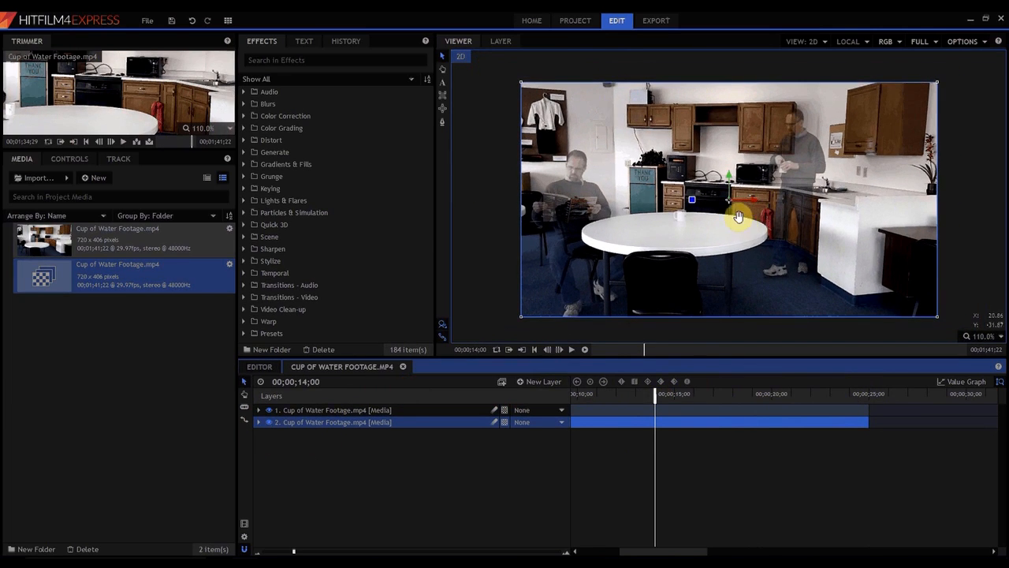
pyautogui.moveTo(735, 220); pyautogui.dragTo(704, 216)
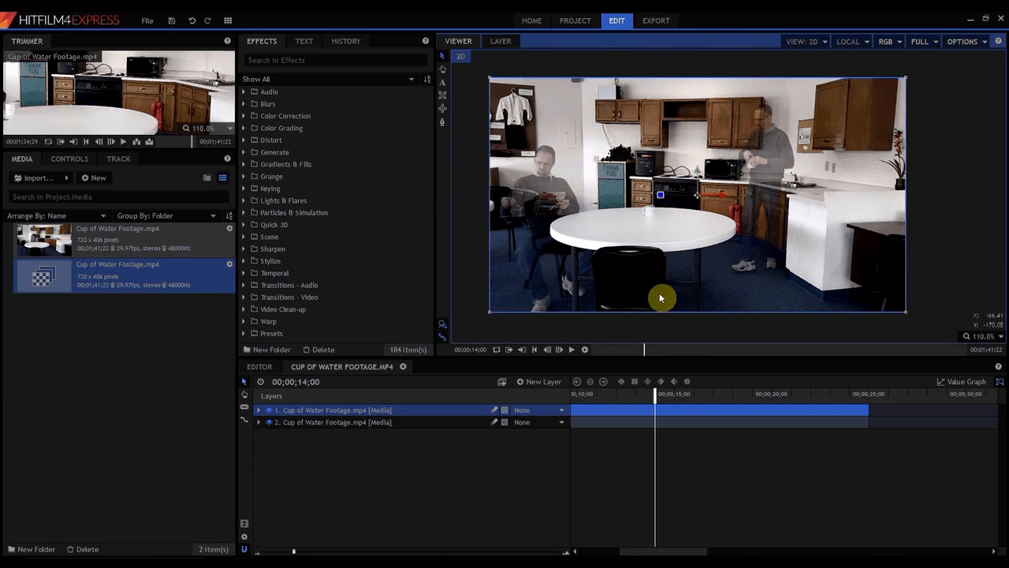
pyautogui.click(442, 123)
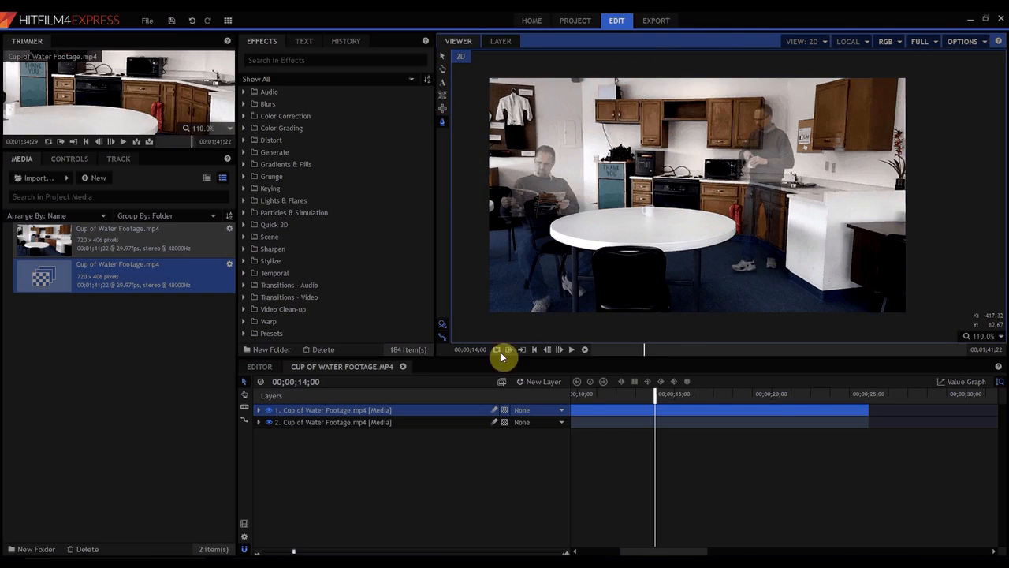
pyautogui.click(659, 64)
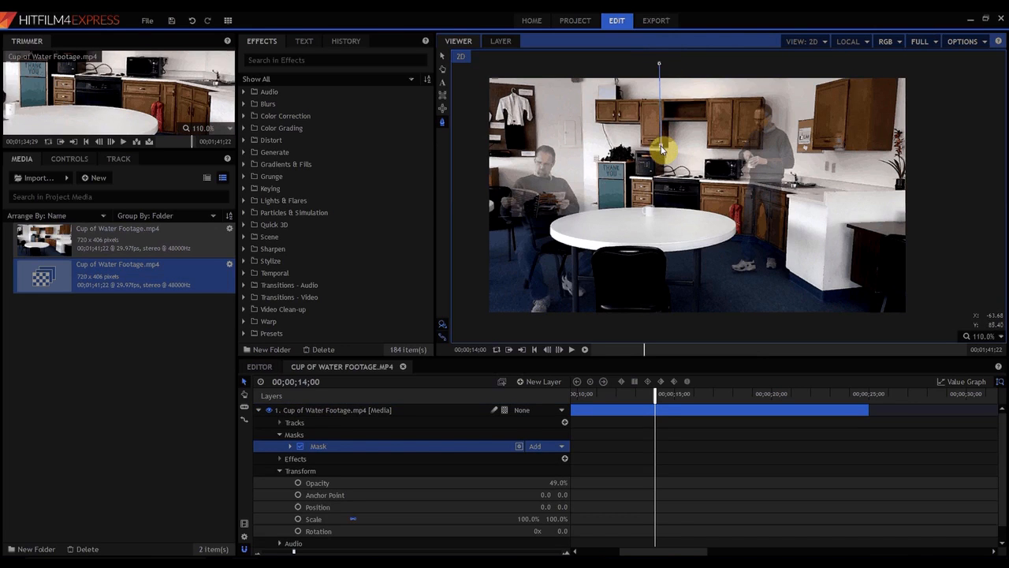
pyautogui.click(660, 145)
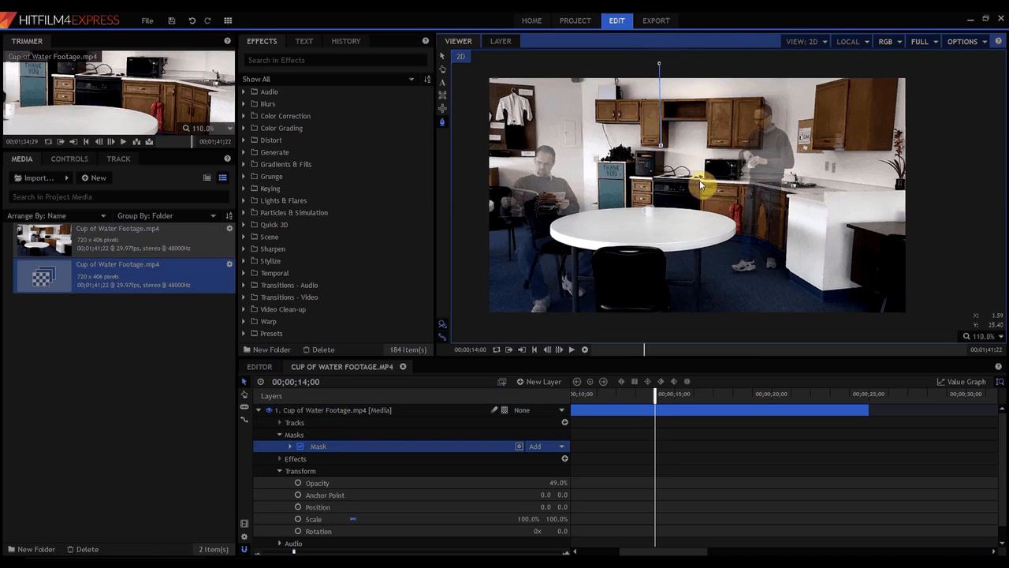
pyautogui.click(699, 180)
pyautogui.click(700, 212)
pyautogui.click(700, 240)
pyautogui.click(666, 321)
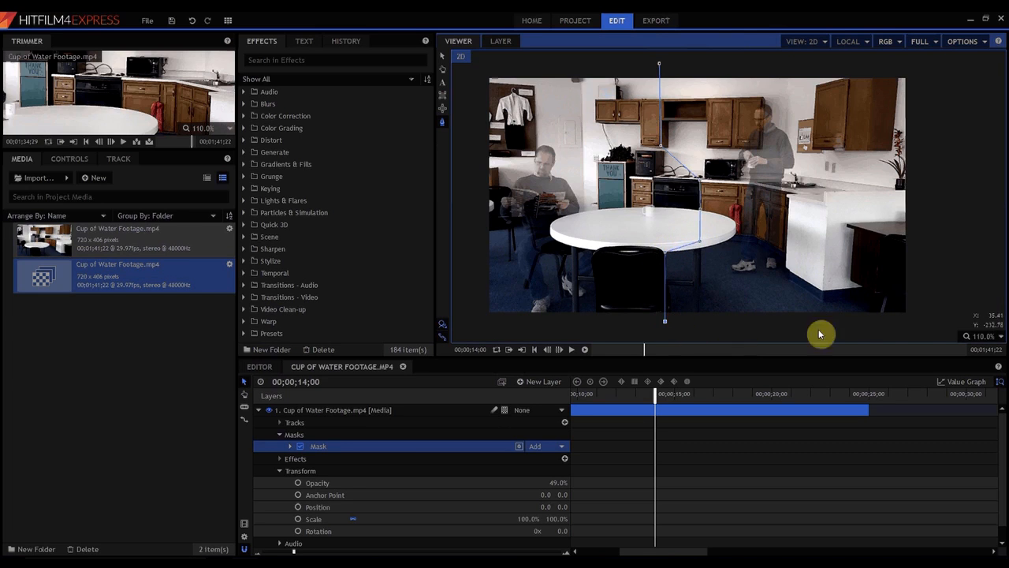
pyautogui.click(920, 324)
pyautogui.click(921, 65)
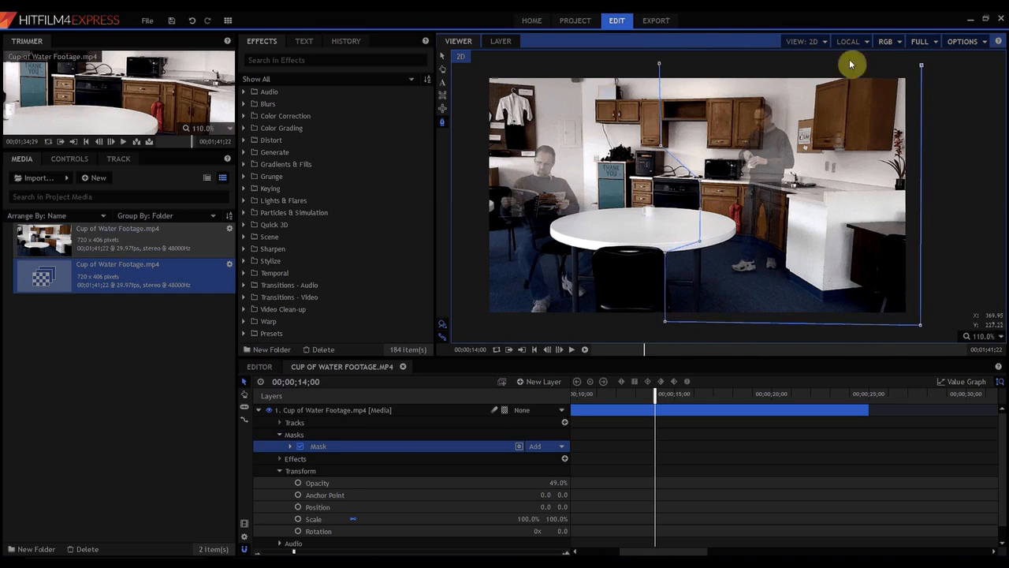
pyautogui.click(660, 65)
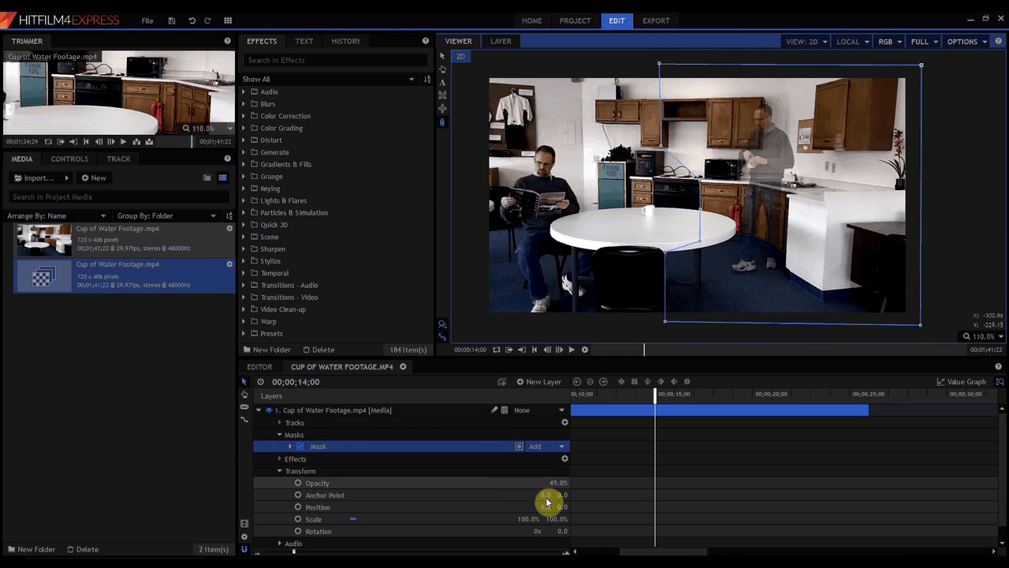
# Set the upper layer's opacity to 100%, collapse its properties and deselect the layer.
pyautogui.moveTo(557, 483); pyautogui.dragTo(596, 483)
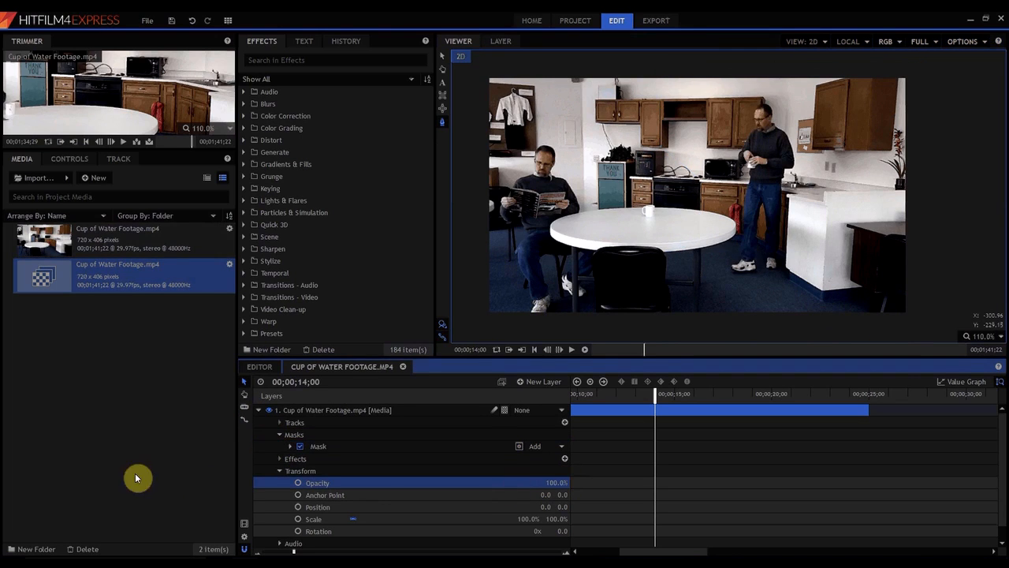
pyautogui.click(260, 410)
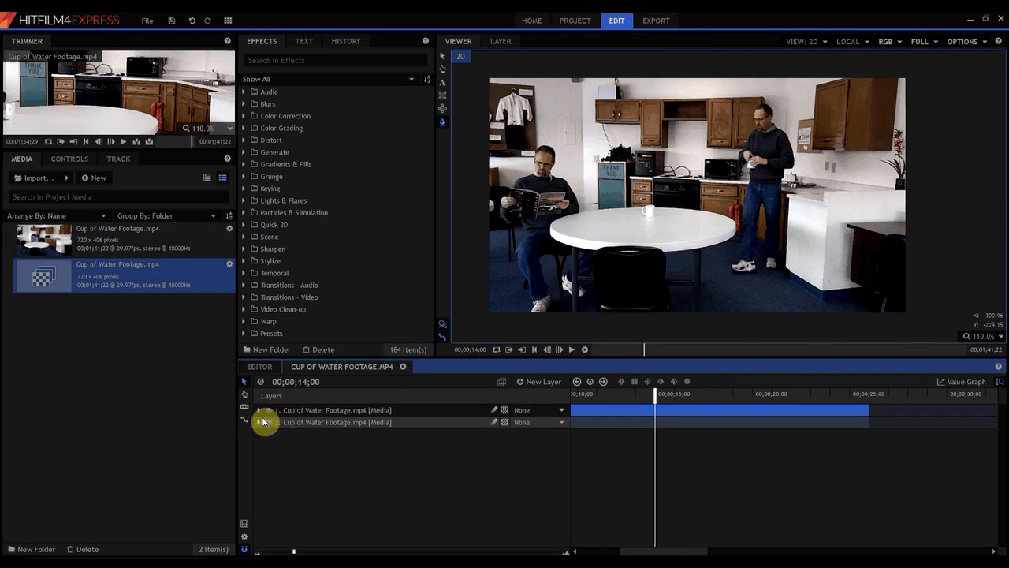
pyautogui.click(347, 462)
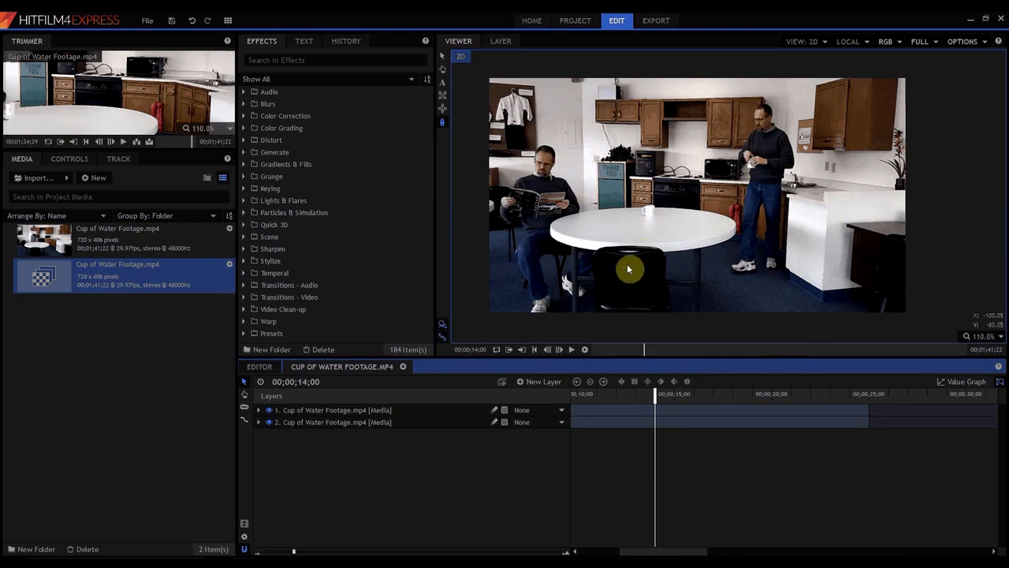
# Select the upper layer's mask and briefly hide the lower layer to inspect the masked area on its own.
pyautogui.click(259, 411)
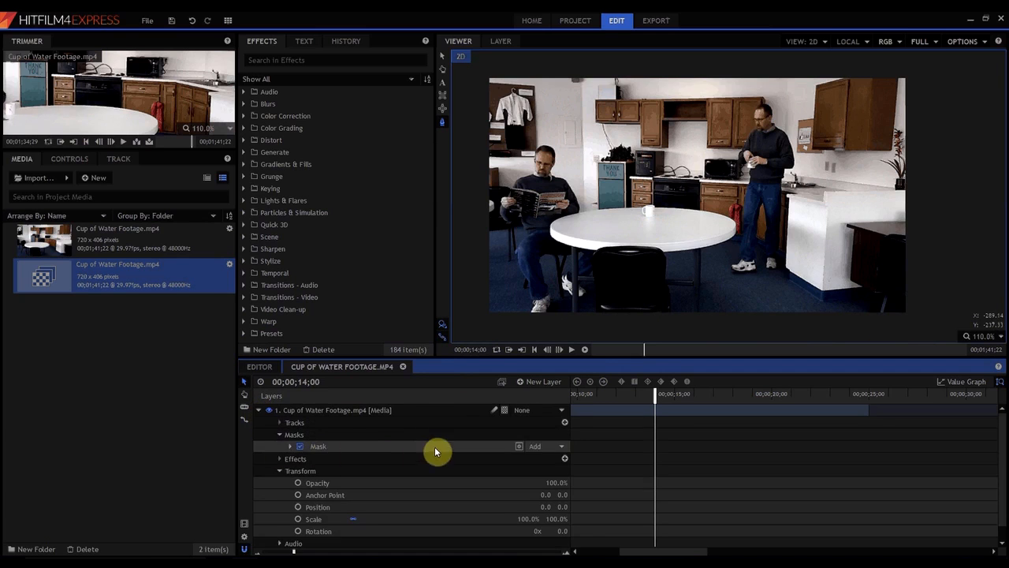
pyautogui.click(324, 448)
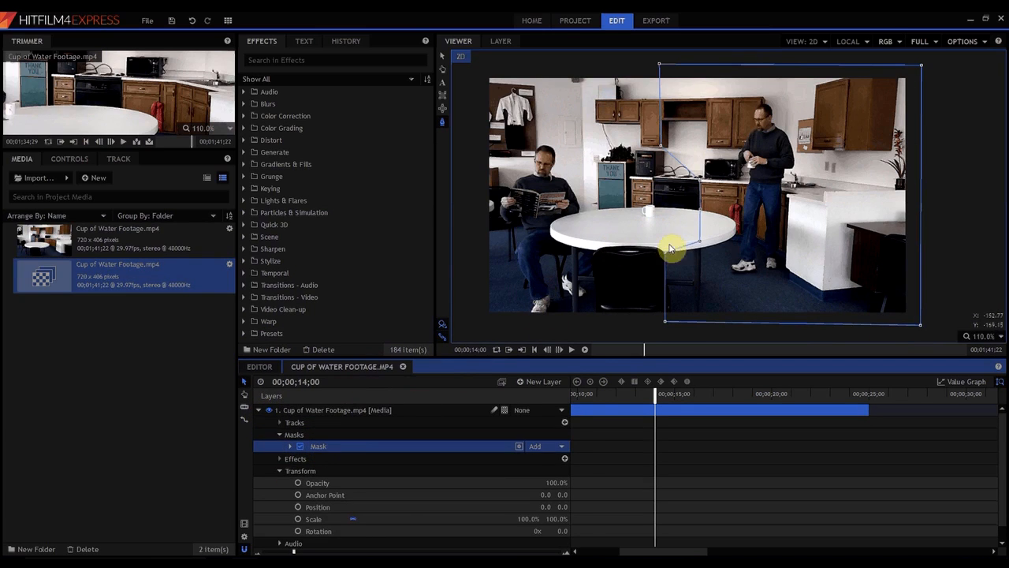
pyautogui.scroll(-1, 279, 521)
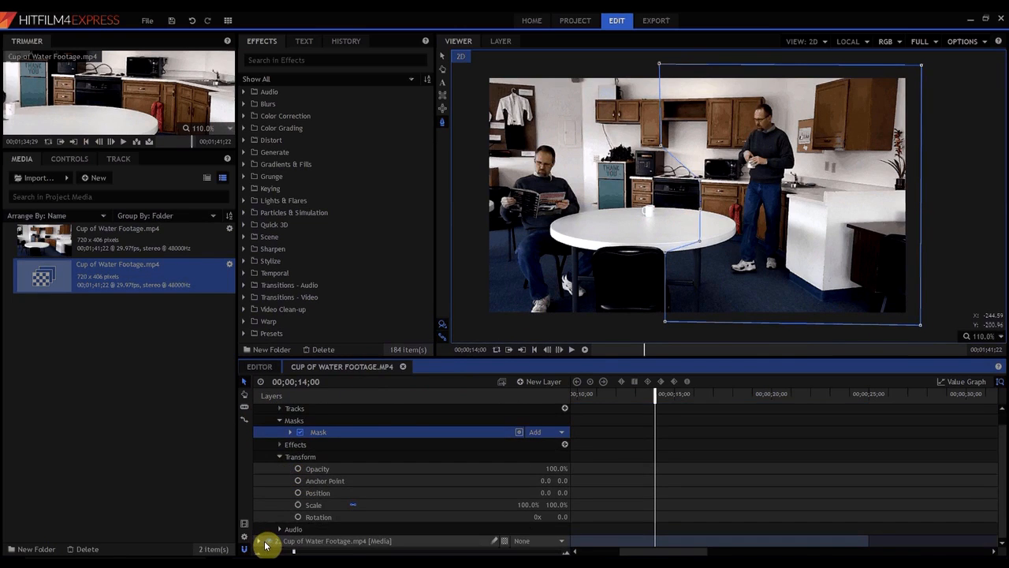
pyautogui.click(268, 541)
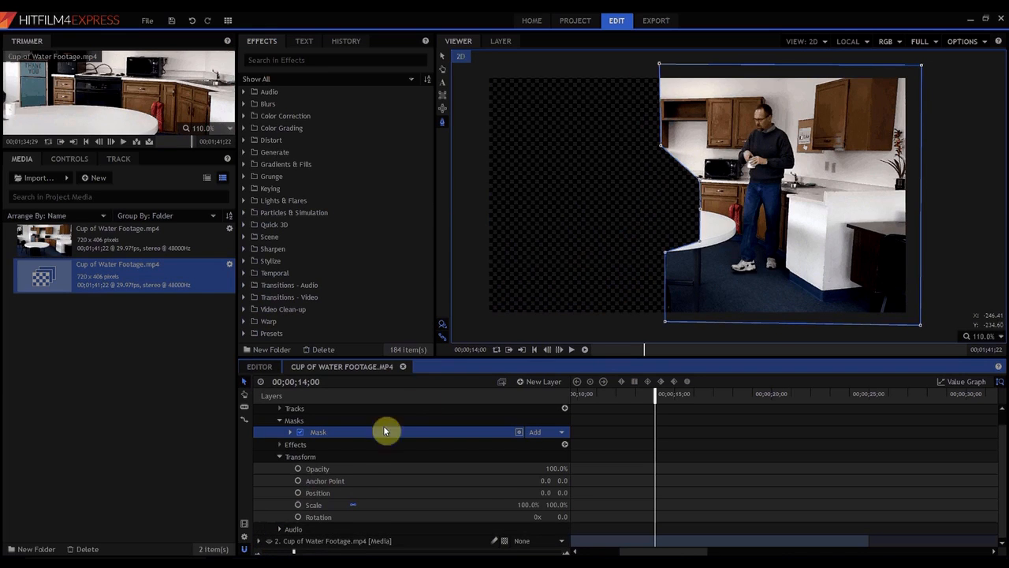
pyautogui.click(268, 541)
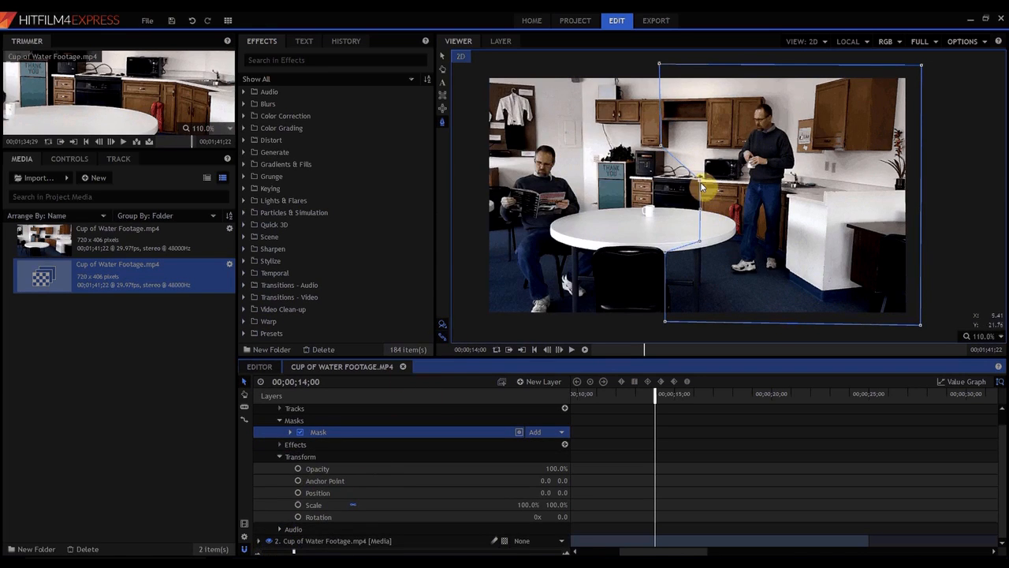
# Move the mask's inner points across the table to the left of the cup so the masked area includes the cup.
pyautogui.moveTo(700, 183); pyautogui.dragTo(626, 165)
pyautogui.moveTo(700, 210); pyautogui.dragTo(625, 250)
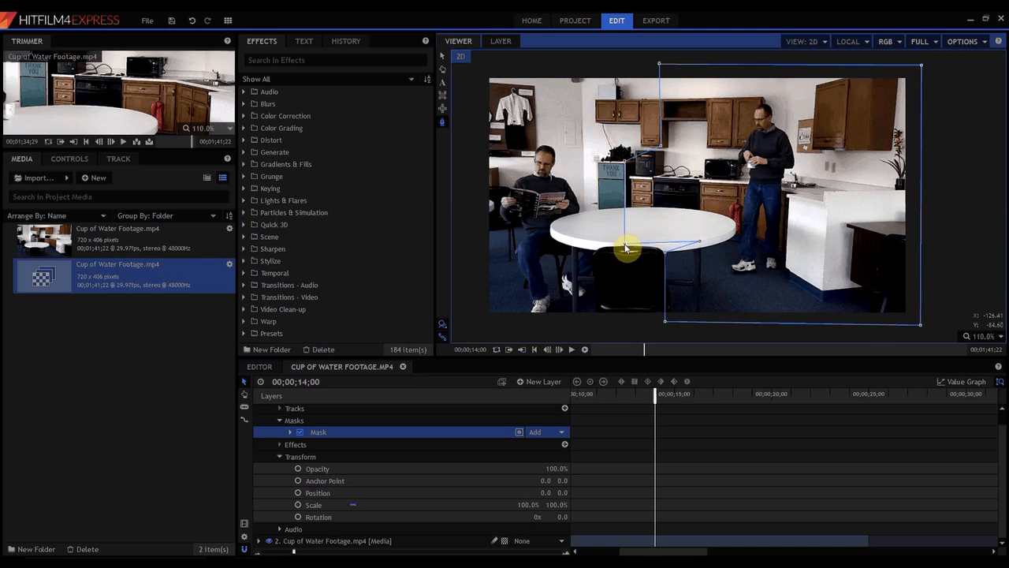
pyautogui.click(699, 244)
pyautogui.moveTo(697, 245); pyautogui.dragTo(659, 251)
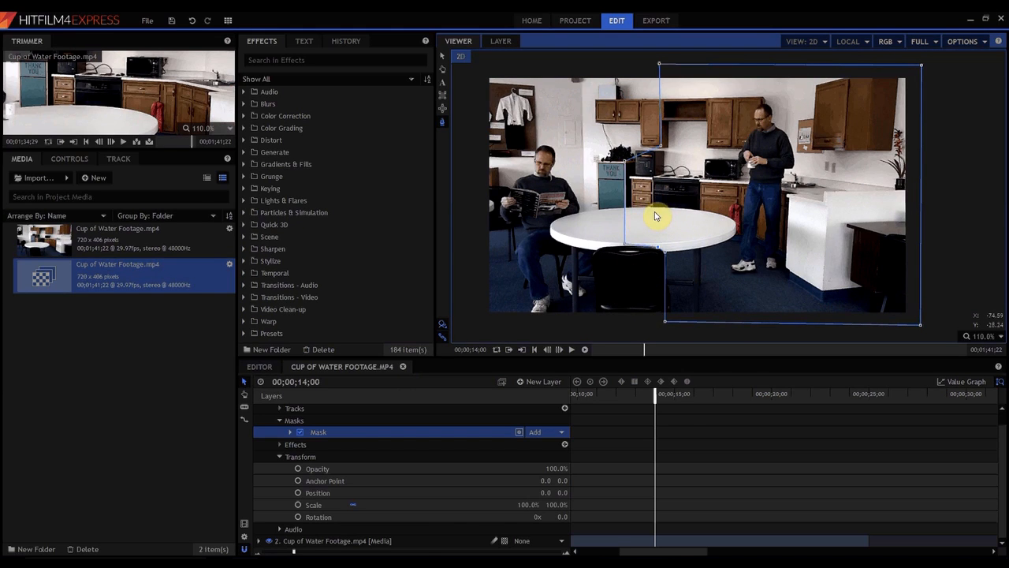
# Add a keyframe to the mask's Path property at 00;00;16;22.
pyautogui.moveTo(656, 396); pyautogui.dragTo(711, 390)
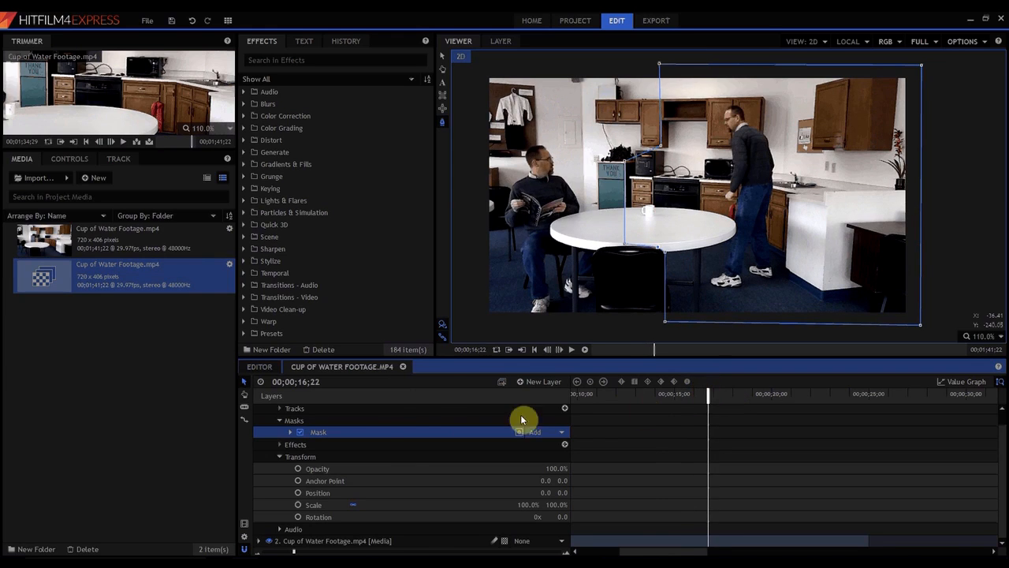
pyautogui.click(290, 433)
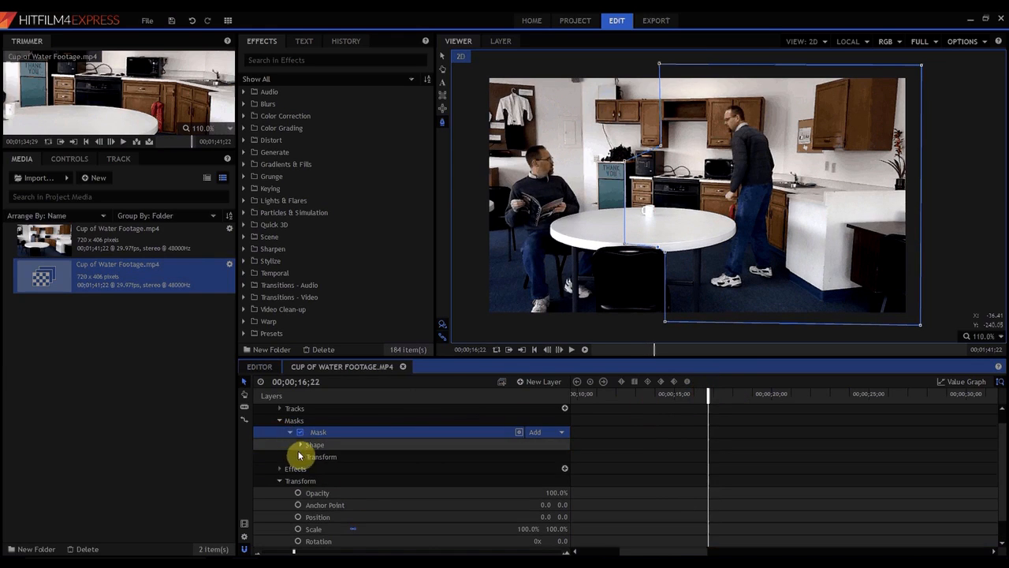
pyautogui.click(301, 445)
pyautogui.click(300, 446)
pyautogui.click(301, 457)
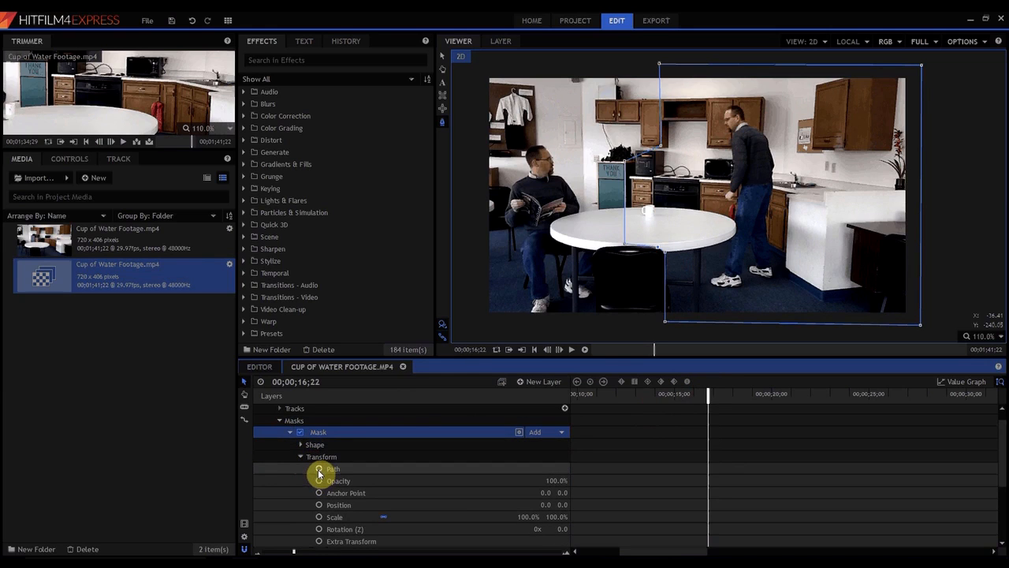
pyautogui.click(320, 470)
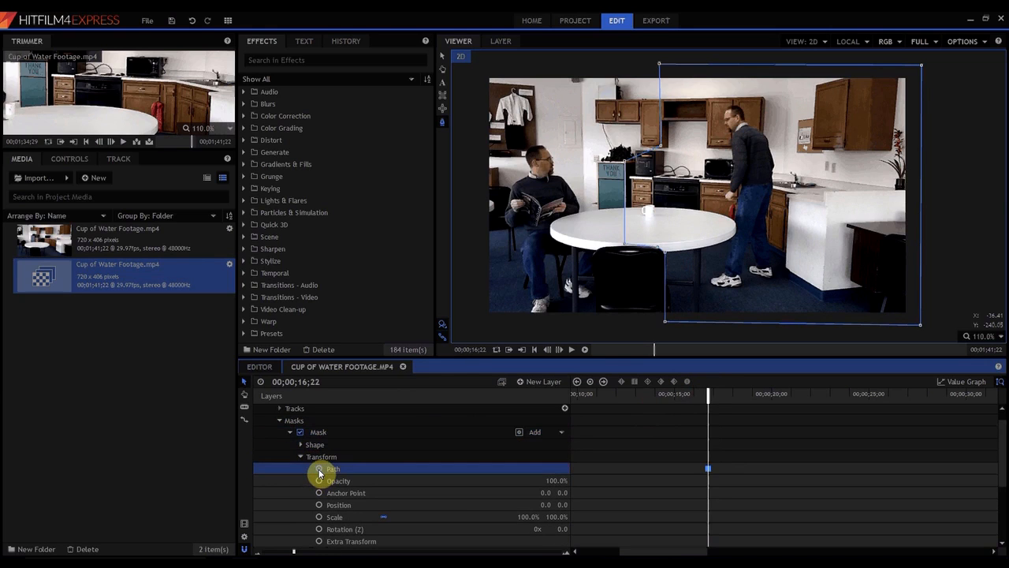
# Advance one frame to 00;00;16;23 and move the mask's inner points back to the right of the cup.
pyautogui.click(560, 349)
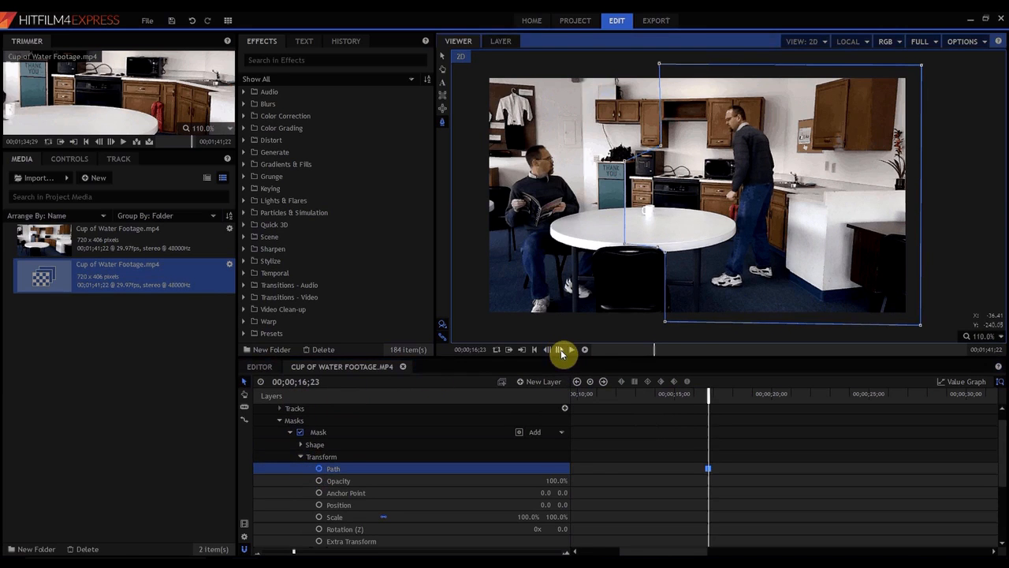
pyautogui.moveTo(623, 161); pyautogui.dragTo(702, 185)
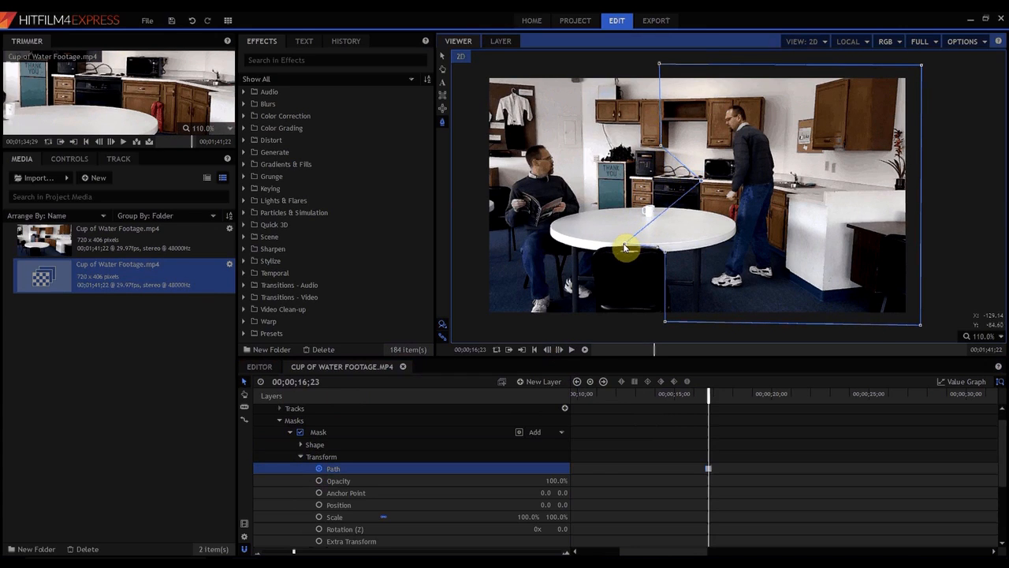
pyautogui.moveTo(626, 248); pyautogui.dragTo(697, 246)
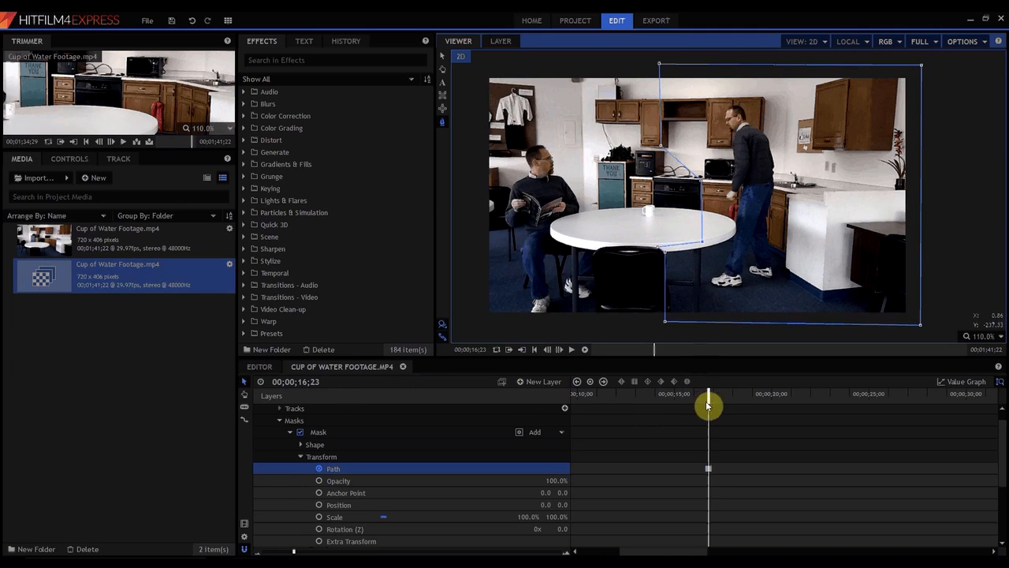
# Collapse the upper layer's properties and scrub through the frames after the mask change to check the composite.
pyautogui.moveTo(709, 394); pyautogui.dragTo(729, 385)
pyautogui.scroll(1, 277, 416)
pyautogui.click(259, 411)
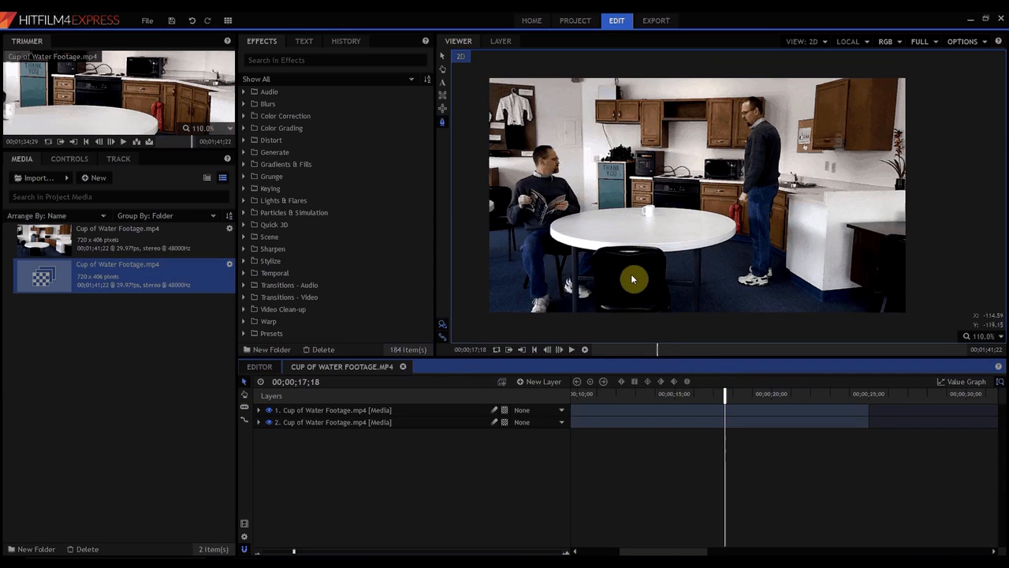
pyautogui.moveTo(723, 394)
pyautogui.mouseDown()
pyautogui.moveTo(700, 397)
pyautogui.moveTo(711, 394)
pyautogui.mouseUp()
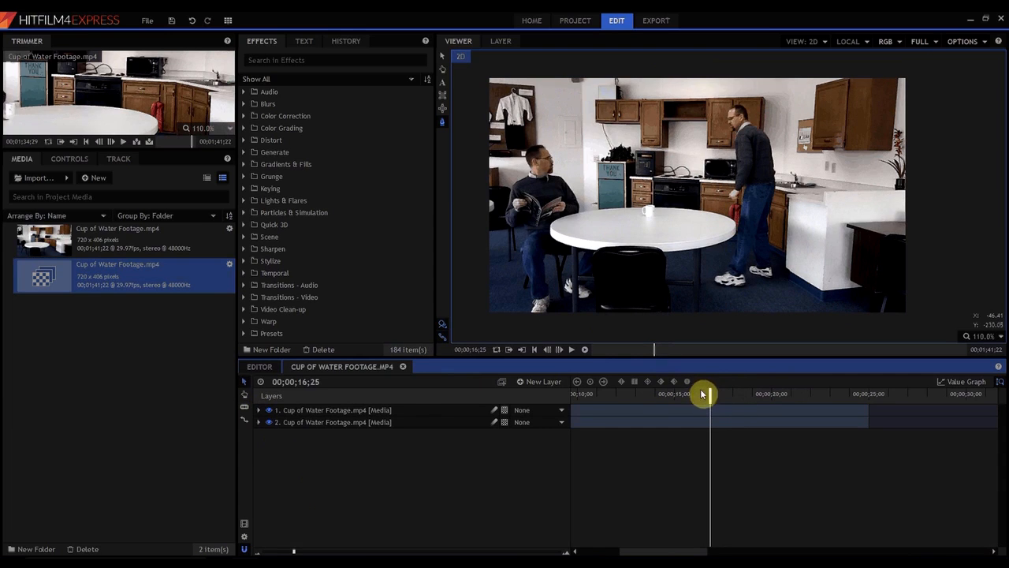
# Step back and forth between 00;00;16;22 and 00;00;16;23 to compare the cup area across the mask change.
pyautogui.click(548, 350)
pyautogui.click(548, 350)
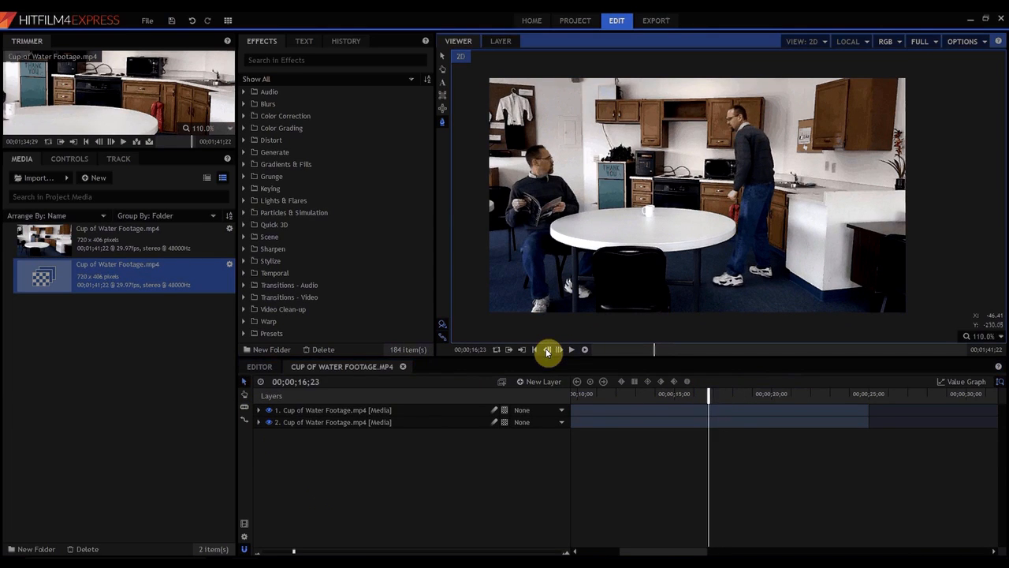
pyautogui.click(547, 351)
pyautogui.click(560, 350)
pyautogui.click(546, 349)
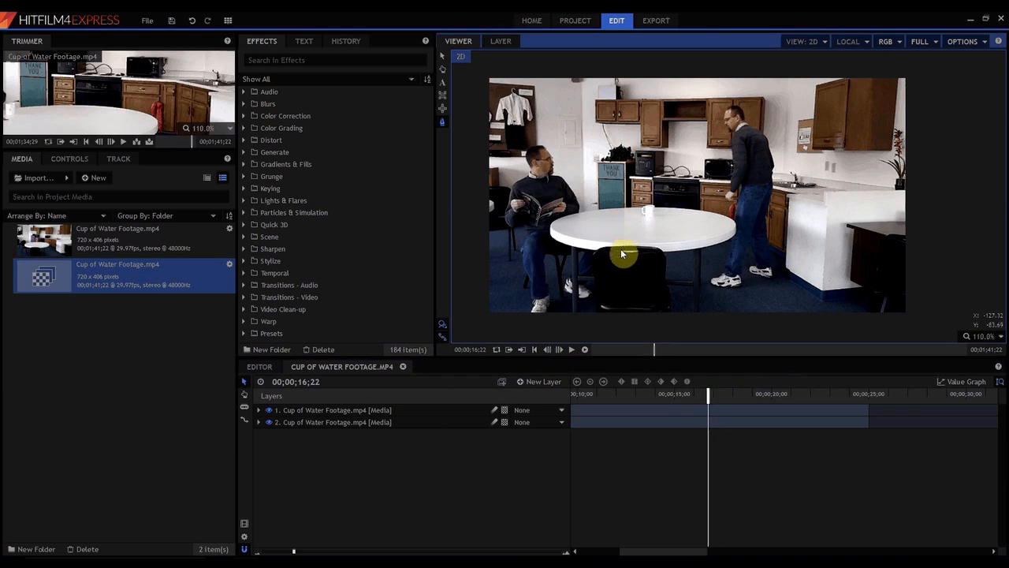
pyautogui.click(559, 351)
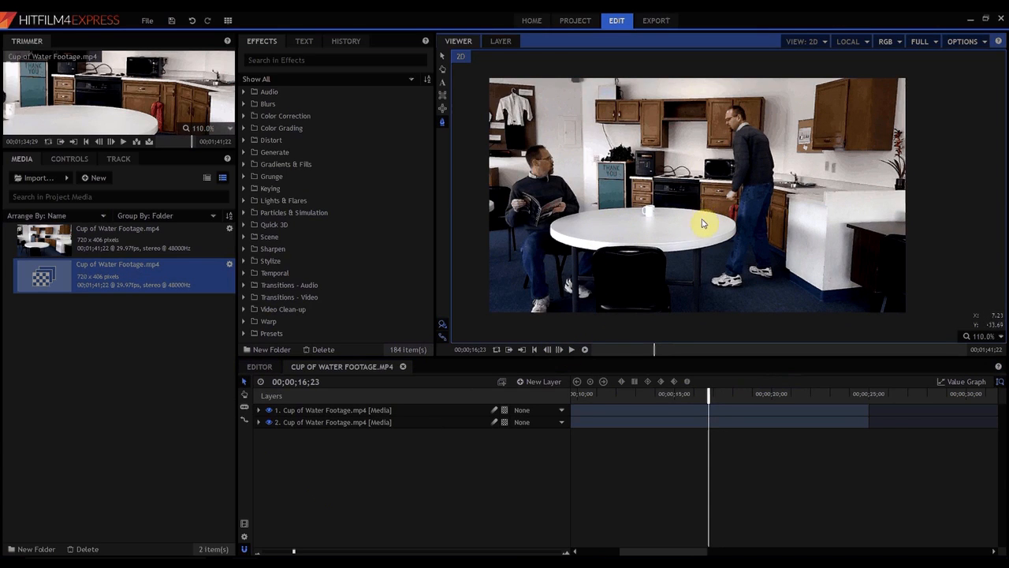
pyautogui.click(547, 350)
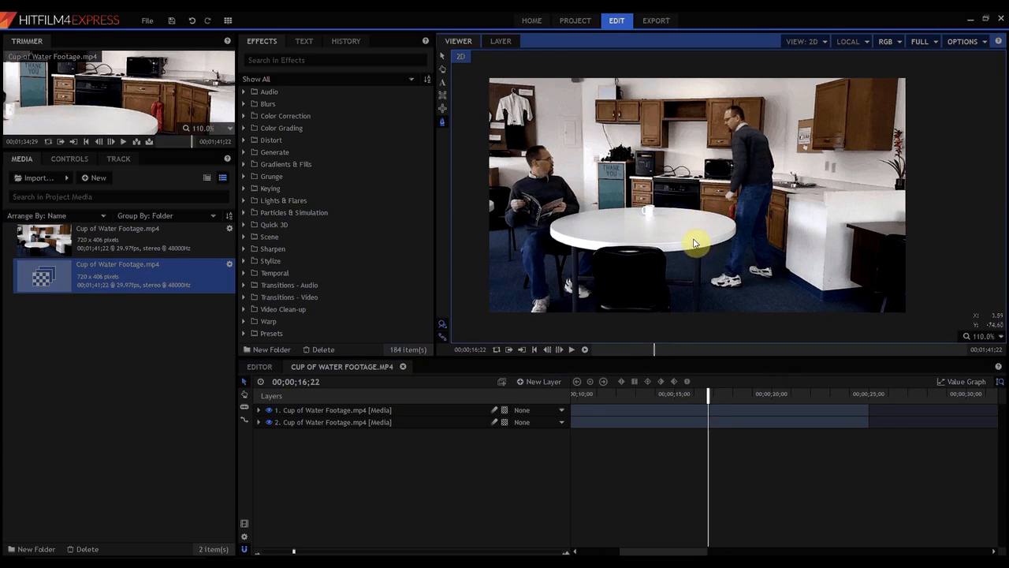
pyautogui.click(559, 351)
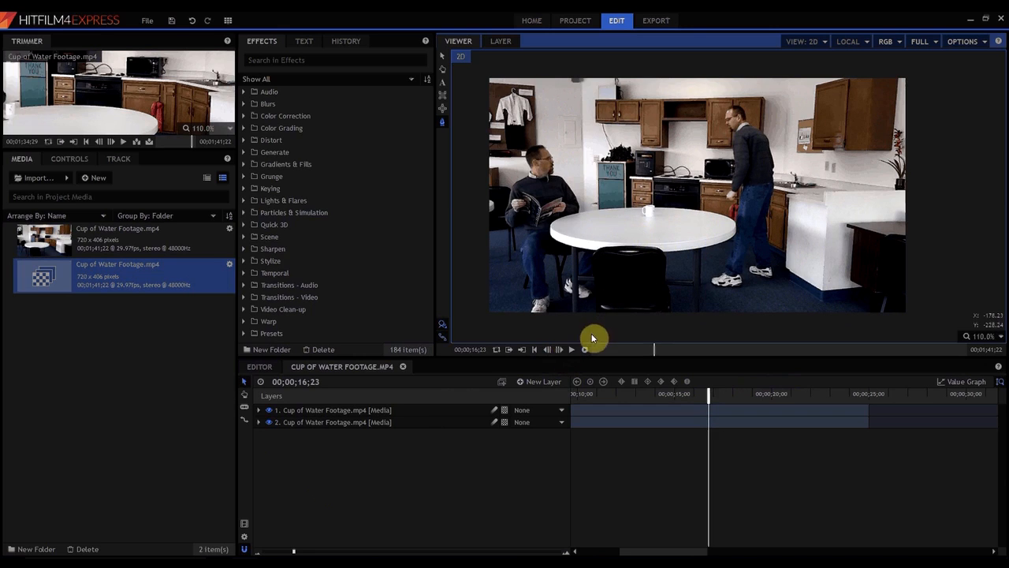
pyautogui.click(548, 351)
pyautogui.click(559, 349)
pyautogui.click(548, 351)
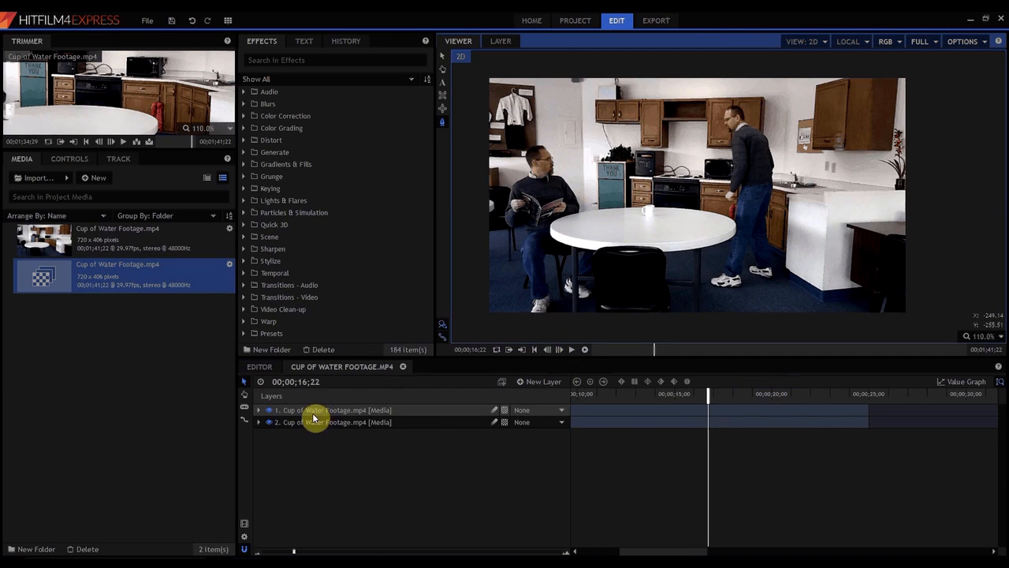
# Set the Feather Strength of the upper layer's mask to 35 px.
pyautogui.click(312, 412)
pyautogui.click(259, 410)
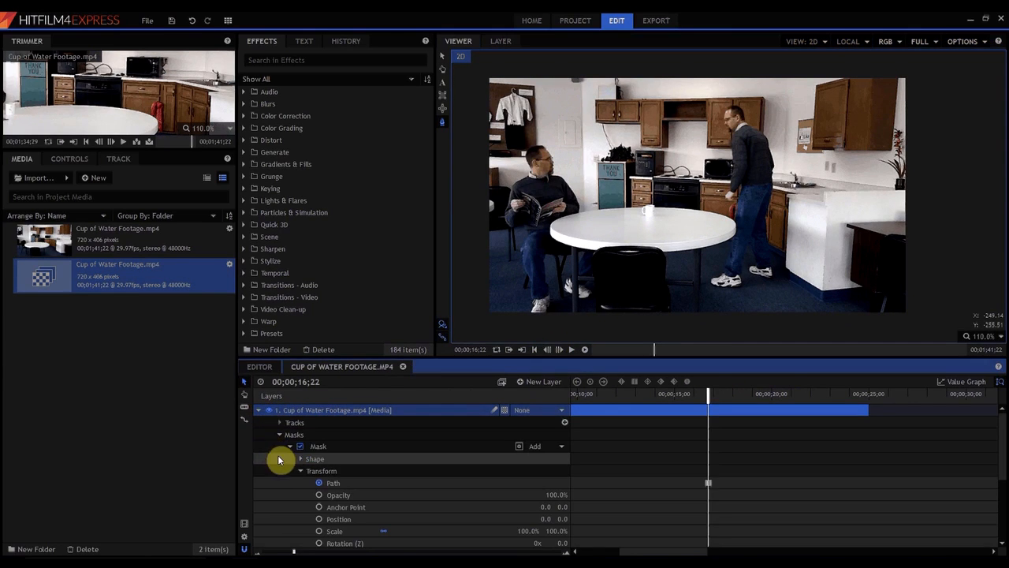
pyautogui.click(300, 470)
pyautogui.click(299, 458)
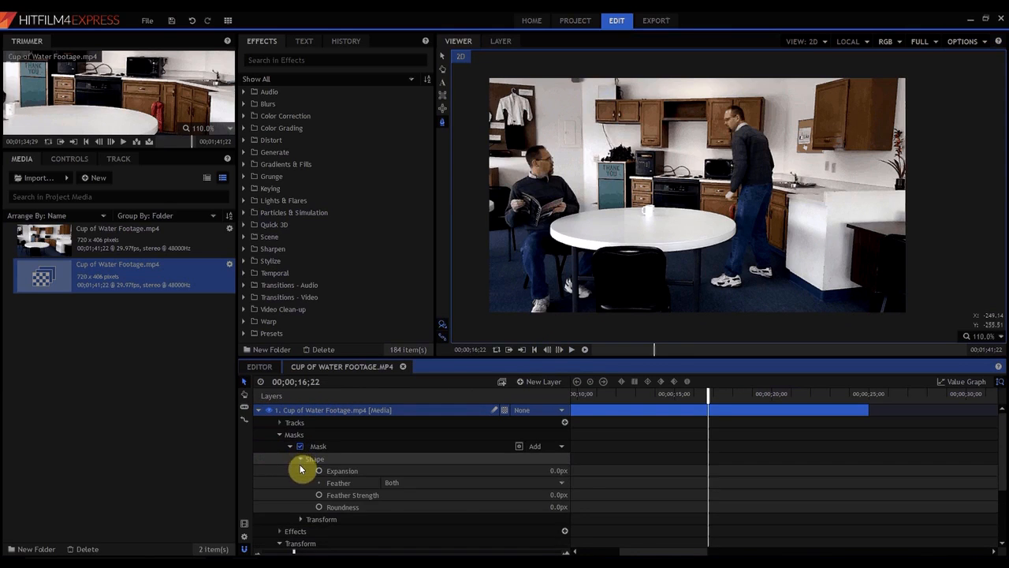
pyautogui.click(556, 495)
pyautogui.write('35')
pyautogui.press('Return')
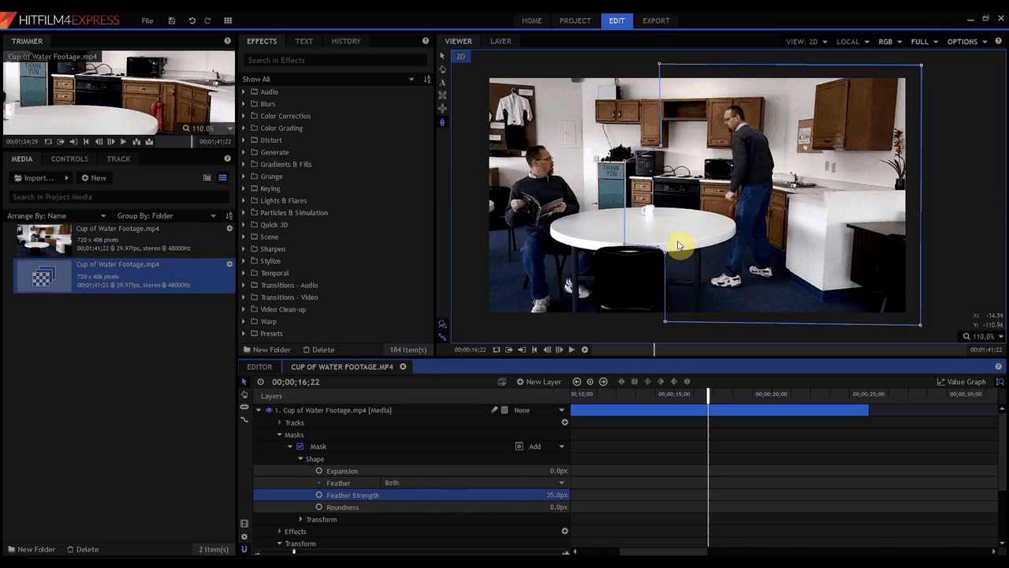
pyautogui.click(318, 412)
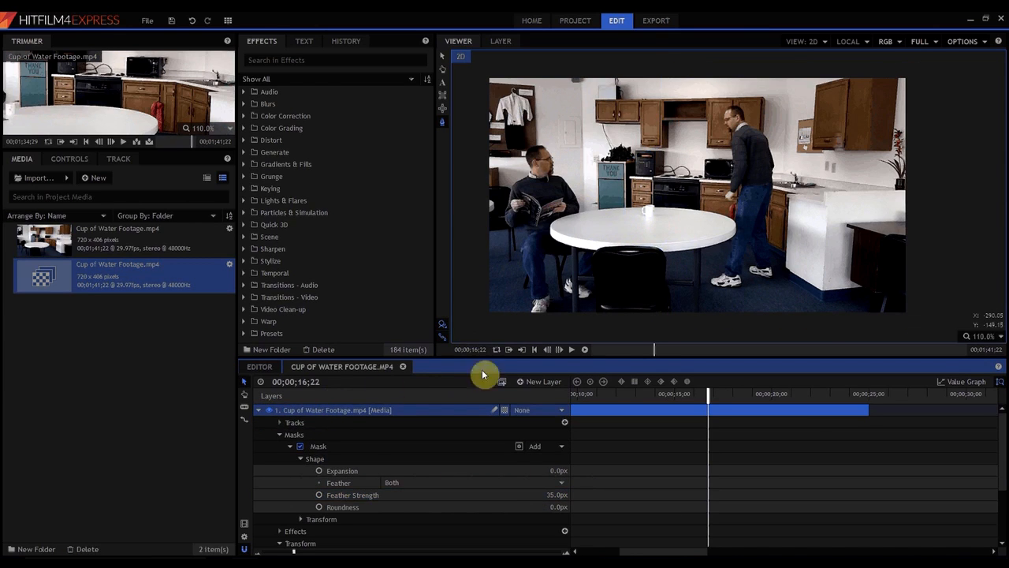
# Step back and forth between 00;00;16;22 and 00;00;16;23 to check the feathered mask edge around the cup.
pyautogui.click(560, 350)
pyautogui.click(548, 349)
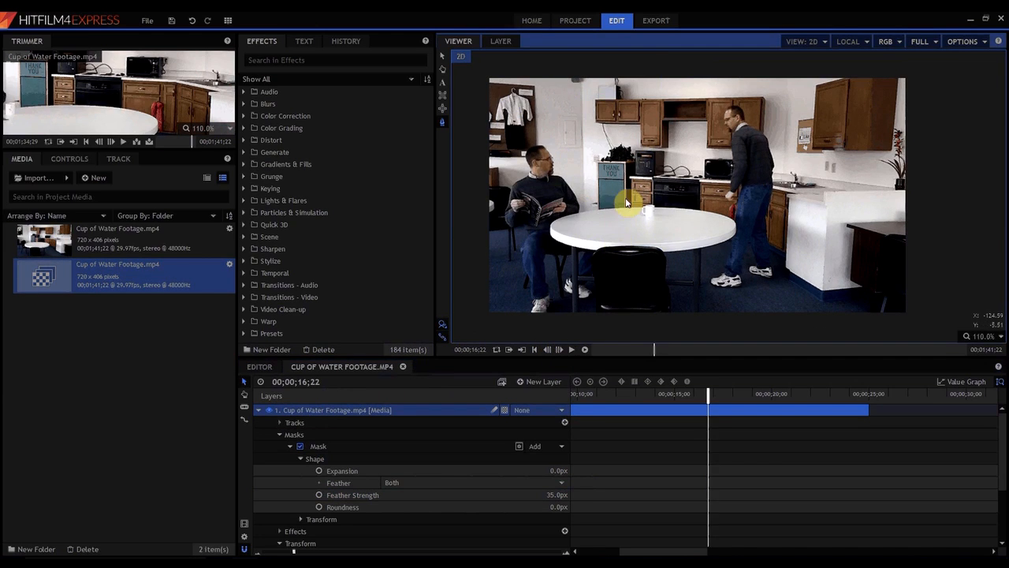
pyautogui.click(559, 349)
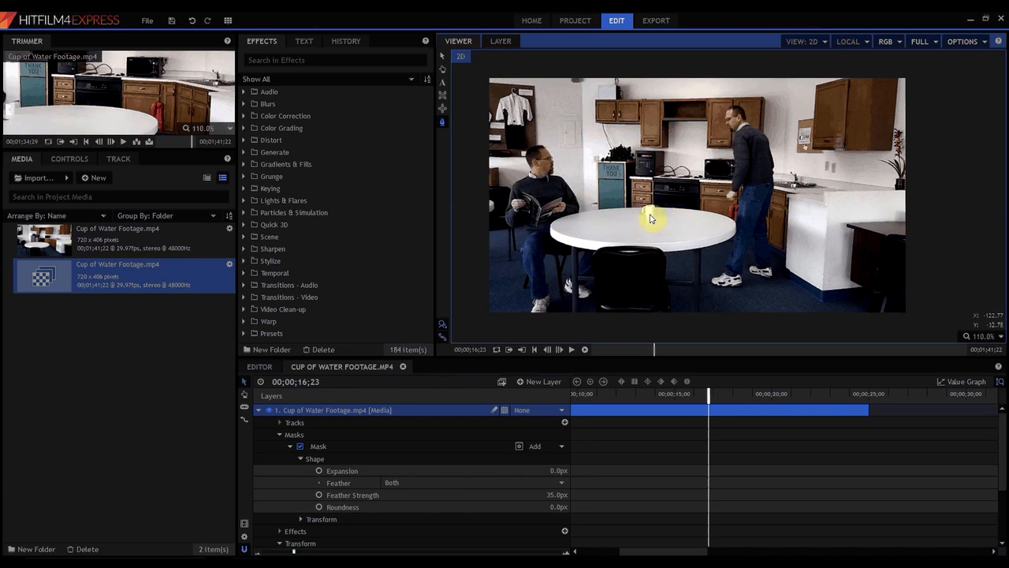
pyautogui.click(548, 350)
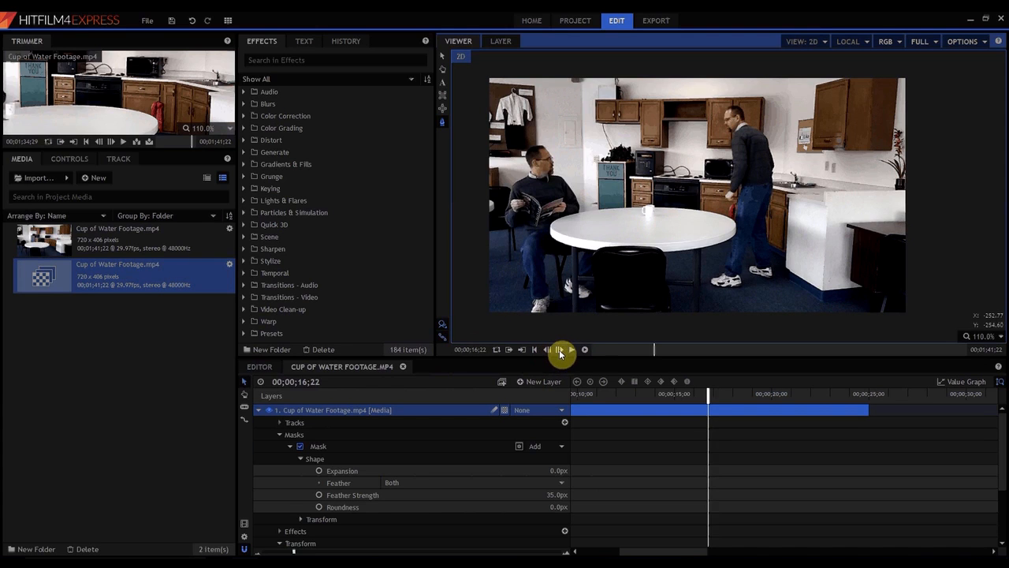
pyautogui.click(561, 352)
pyautogui.click(550, 350)
# Move the playhead to the upper layer's last visible frame at 00;00;24;29.
pyautogui.moveTo(638, 550); pyautogui.dragTo(582, 554)
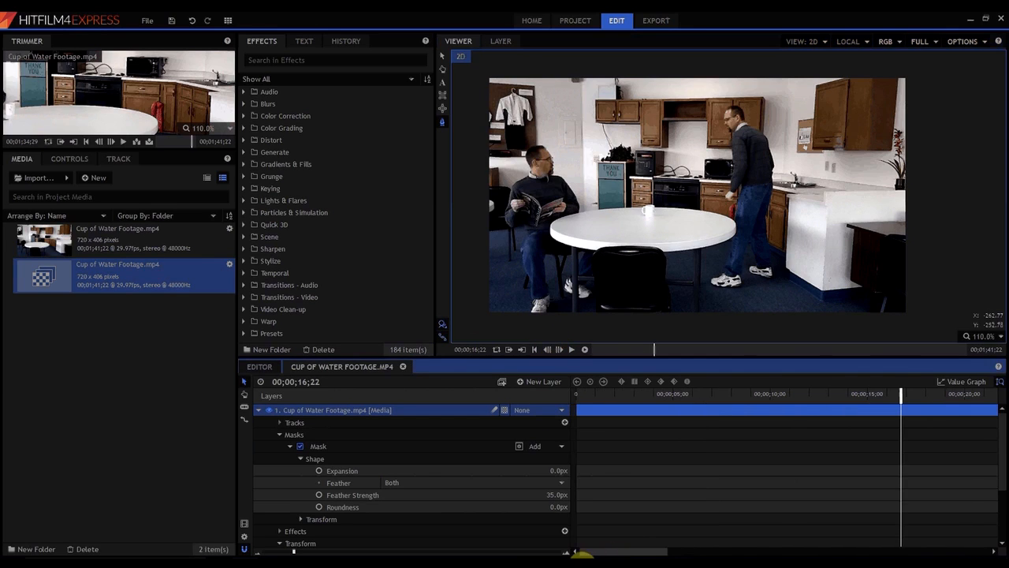
pyautogui.moveTo(288, 552); pyautogui.dragTo(286, 555)
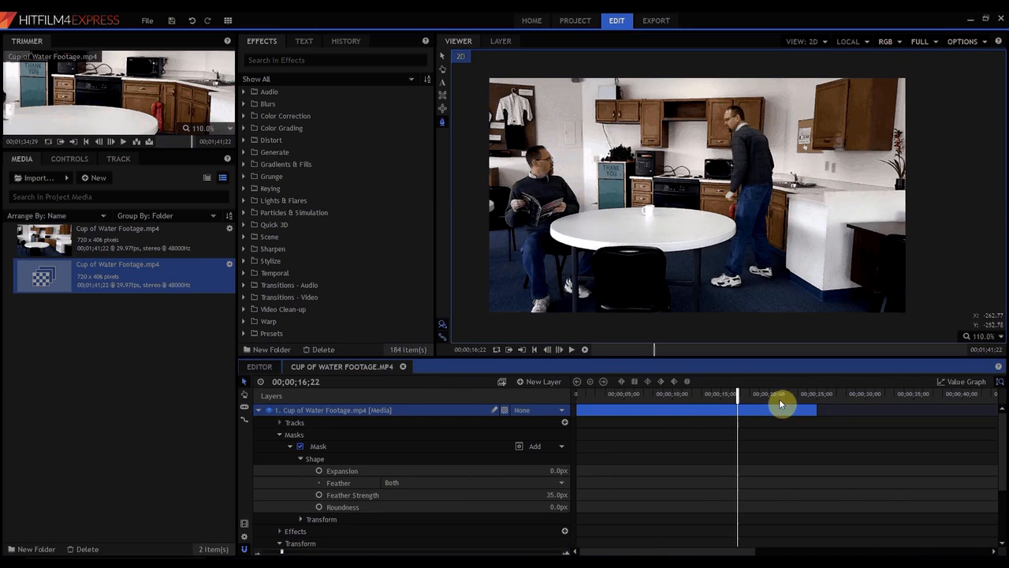
pyautogui.click(817, 395)
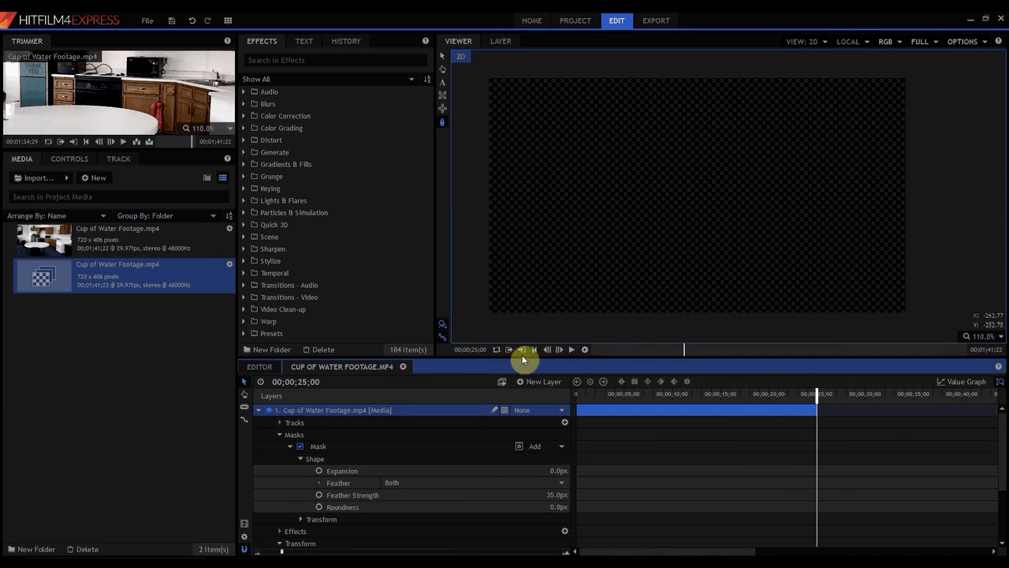
pyautogui.click(547, 352)
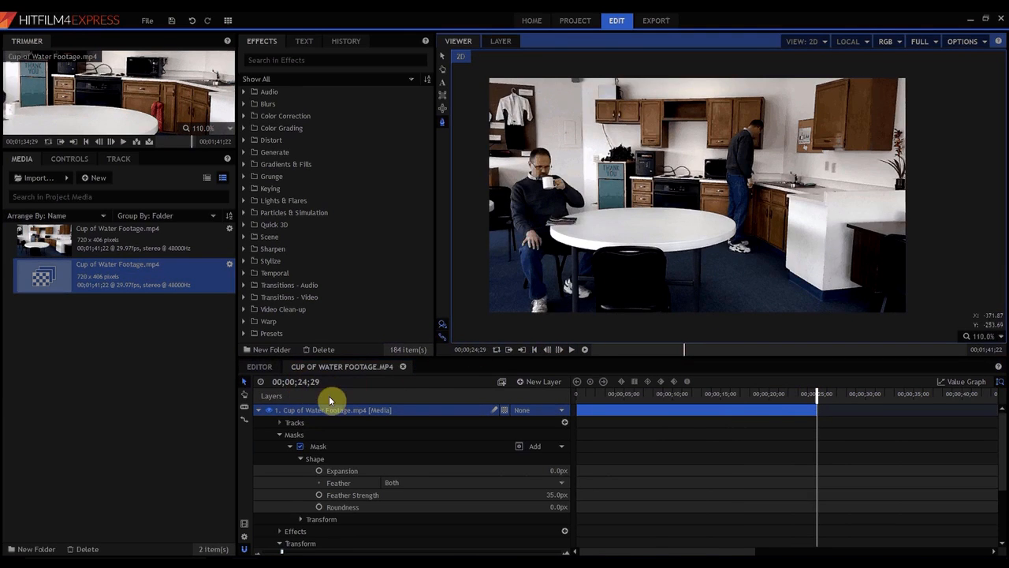
# Set the composite shot's duration to 00;00;25;00 and play it from the beginning to review the clone effect.
pyautogui.rightClick(125, 275)
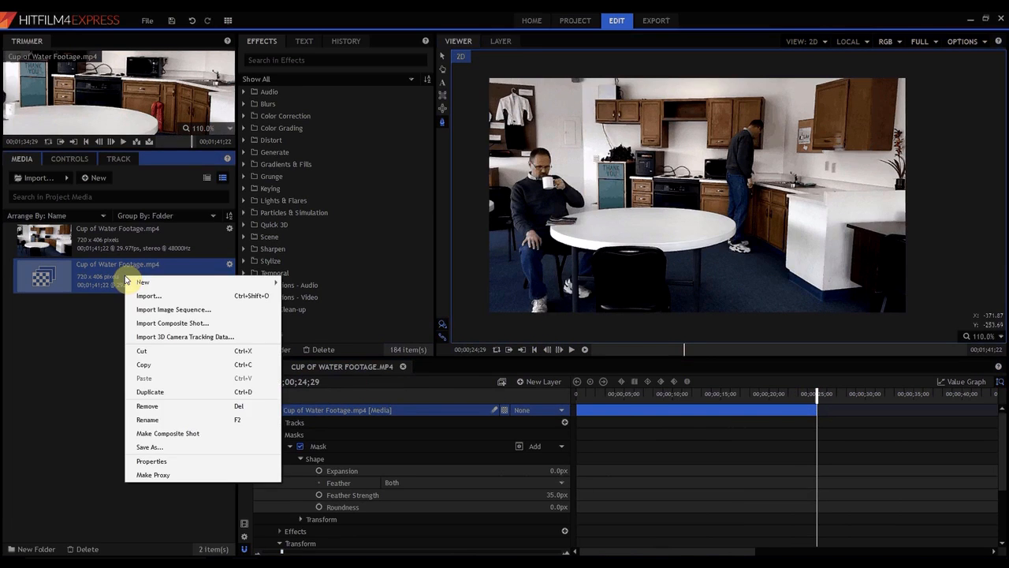
pyautogui.click(146, 466)
pyautogui.click(482, 153)
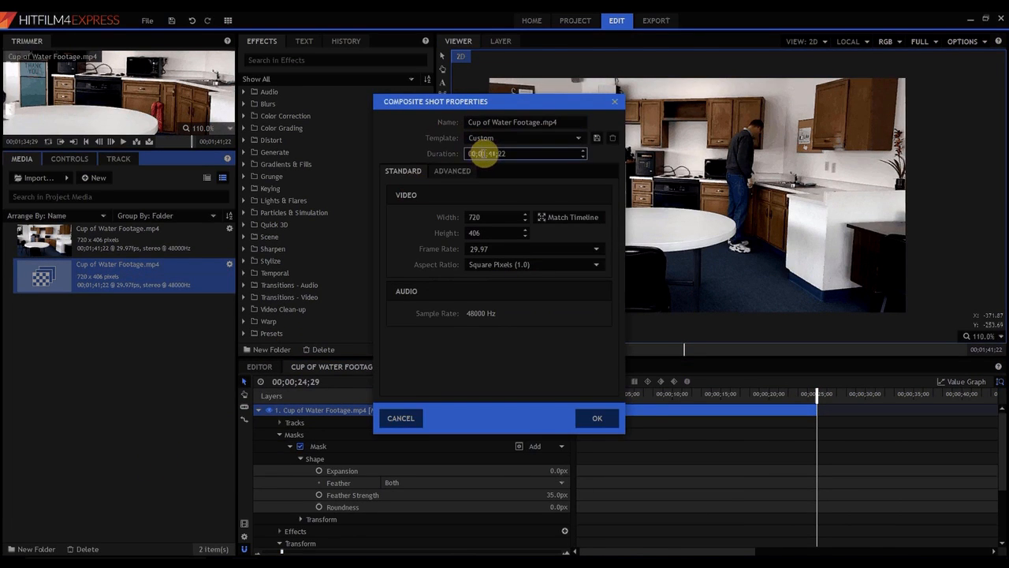
pyautogui.write('0')
pyautogui.press('Return')
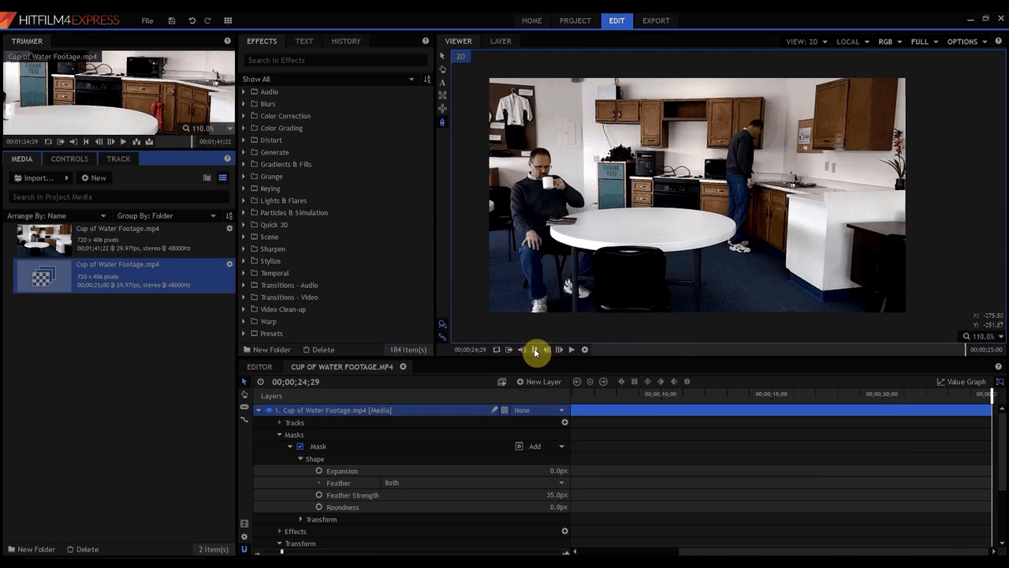
pyautogui.click(534, 349)
pyautogui.click(571, 351)
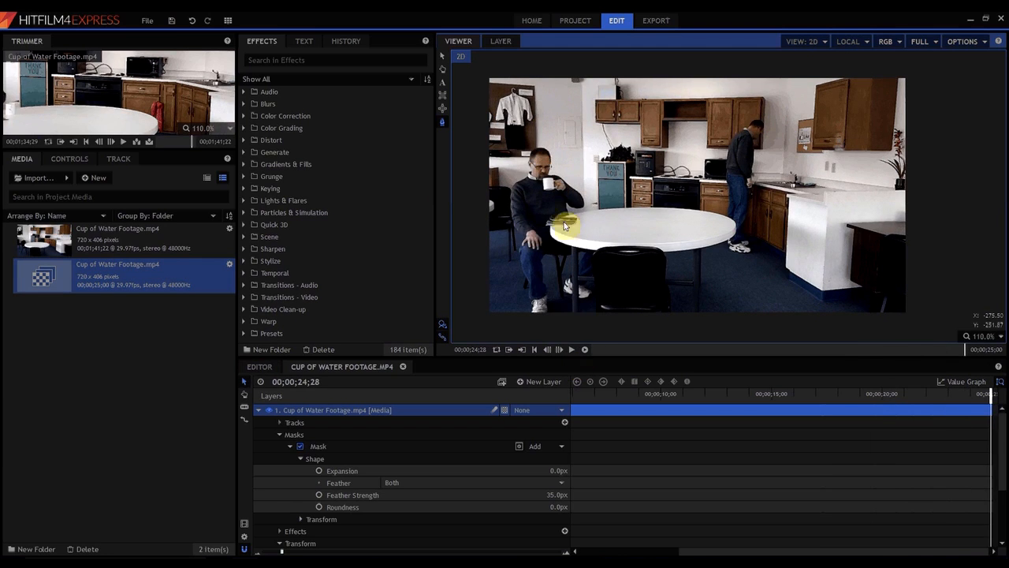
# Search the effects for "brigh" and select the Brightness & Contrast color correction effect.
pyautogui.click(292, 60)
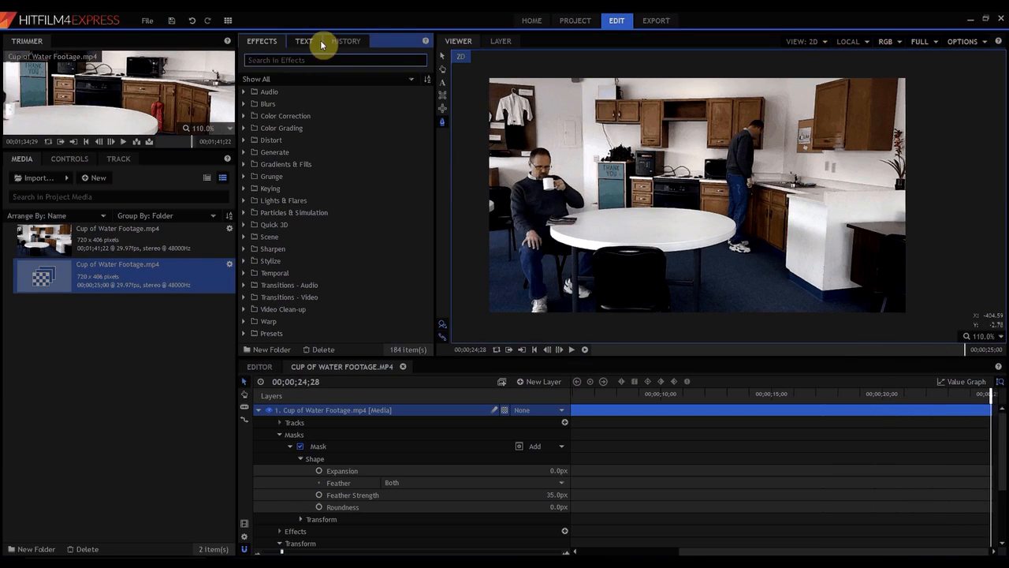
pyautogui.write('brigh')
pyautogui.click(323, 141)
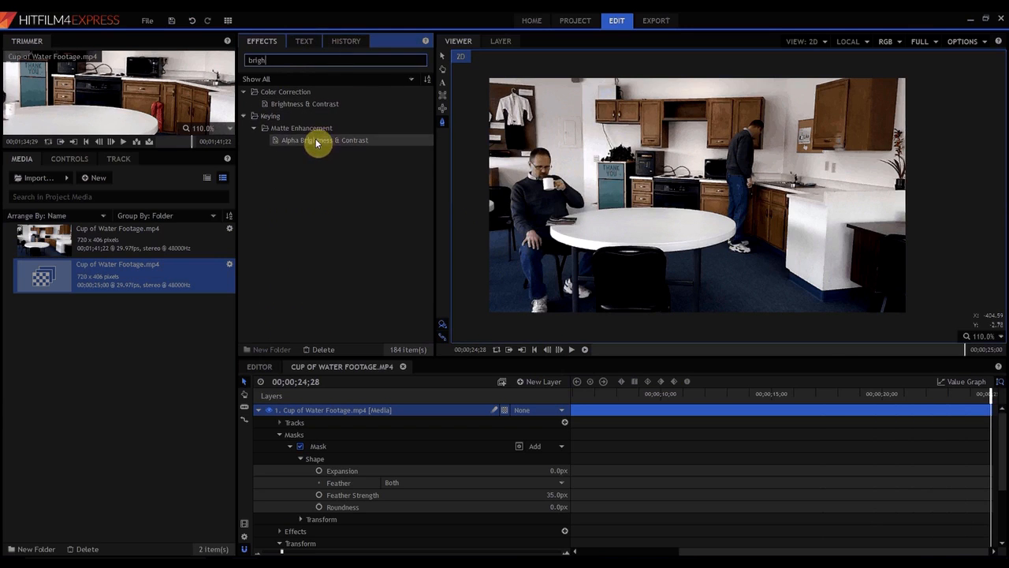
pyautogui.click(306, 102)
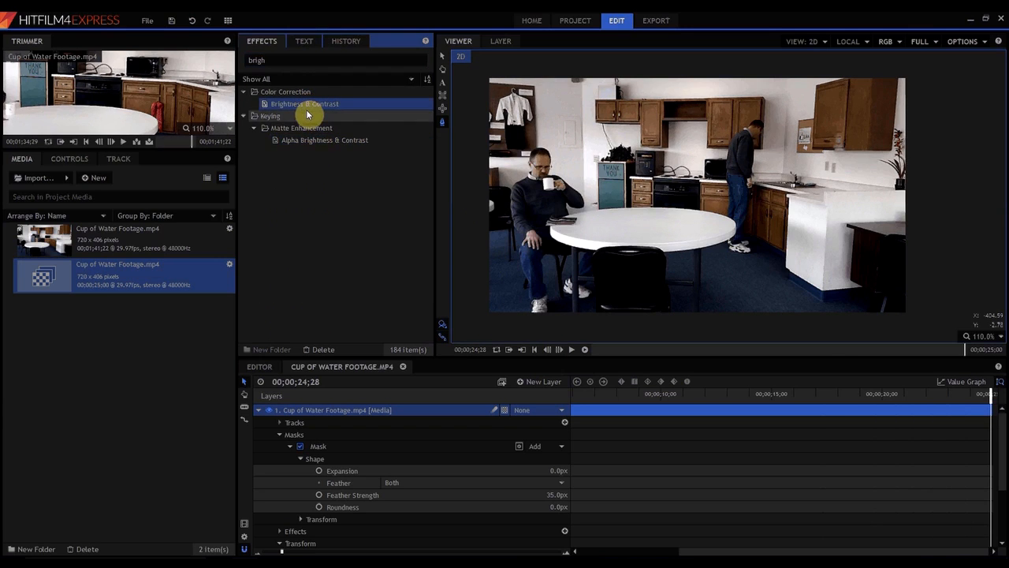